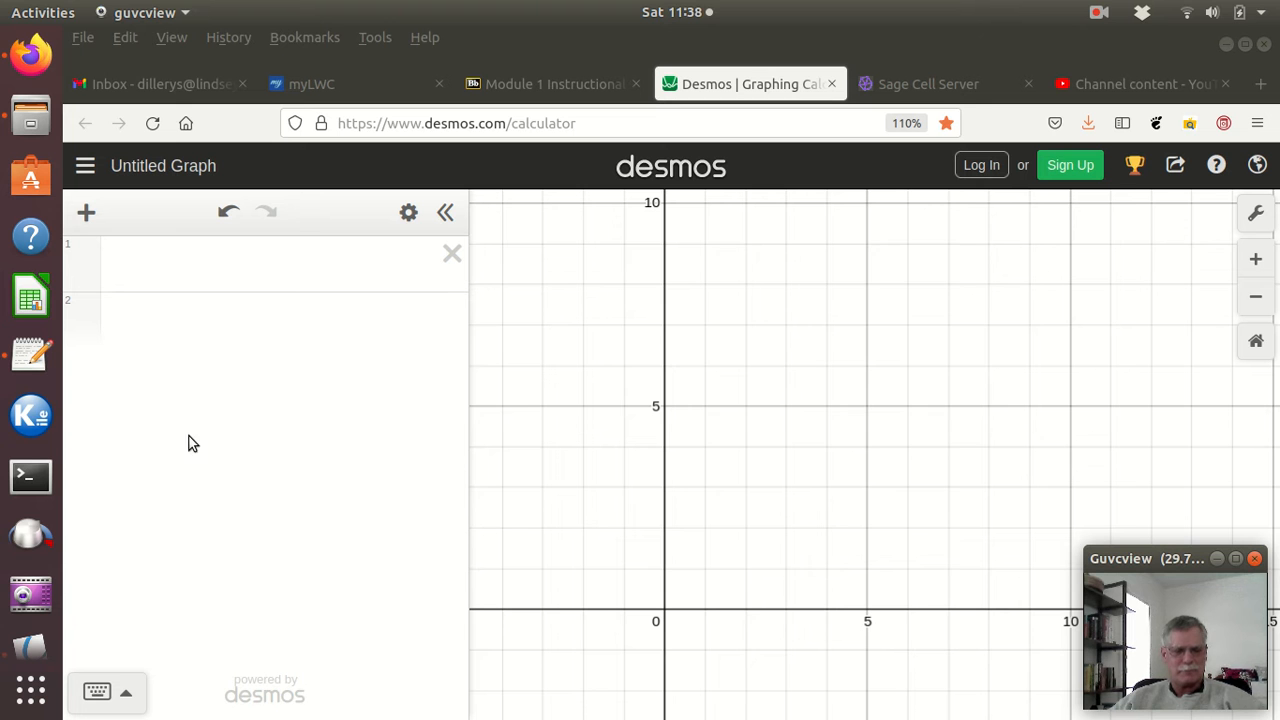
# Define point A = (0,0) in the first expression and show it on the graph with the label A
pyautogui.click(149, 264)
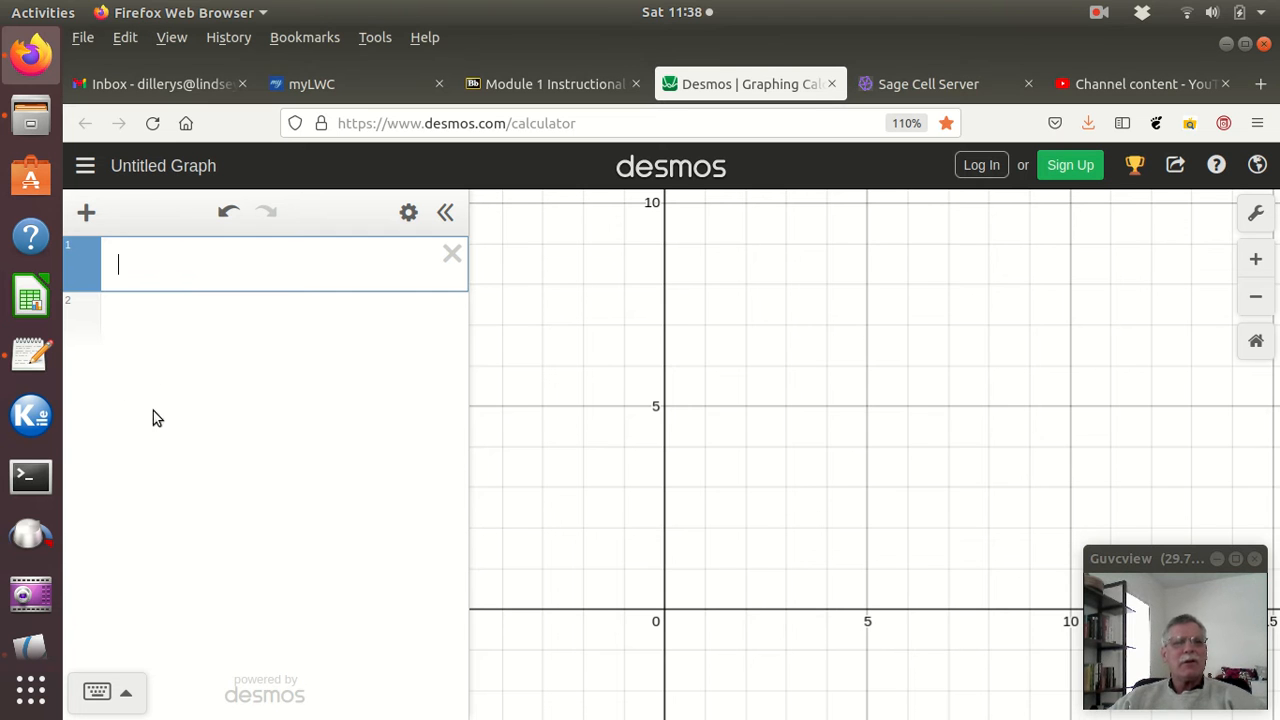
pyautogui.write('A=')
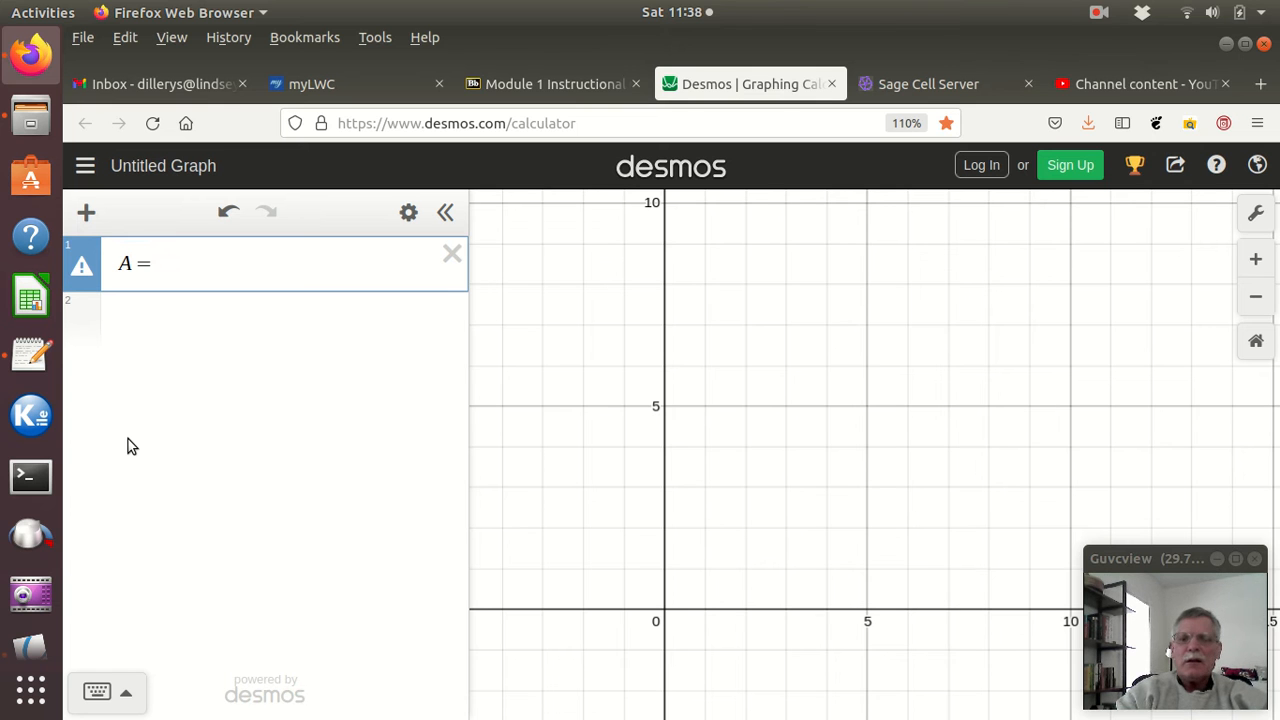
pyautogui.write('(')
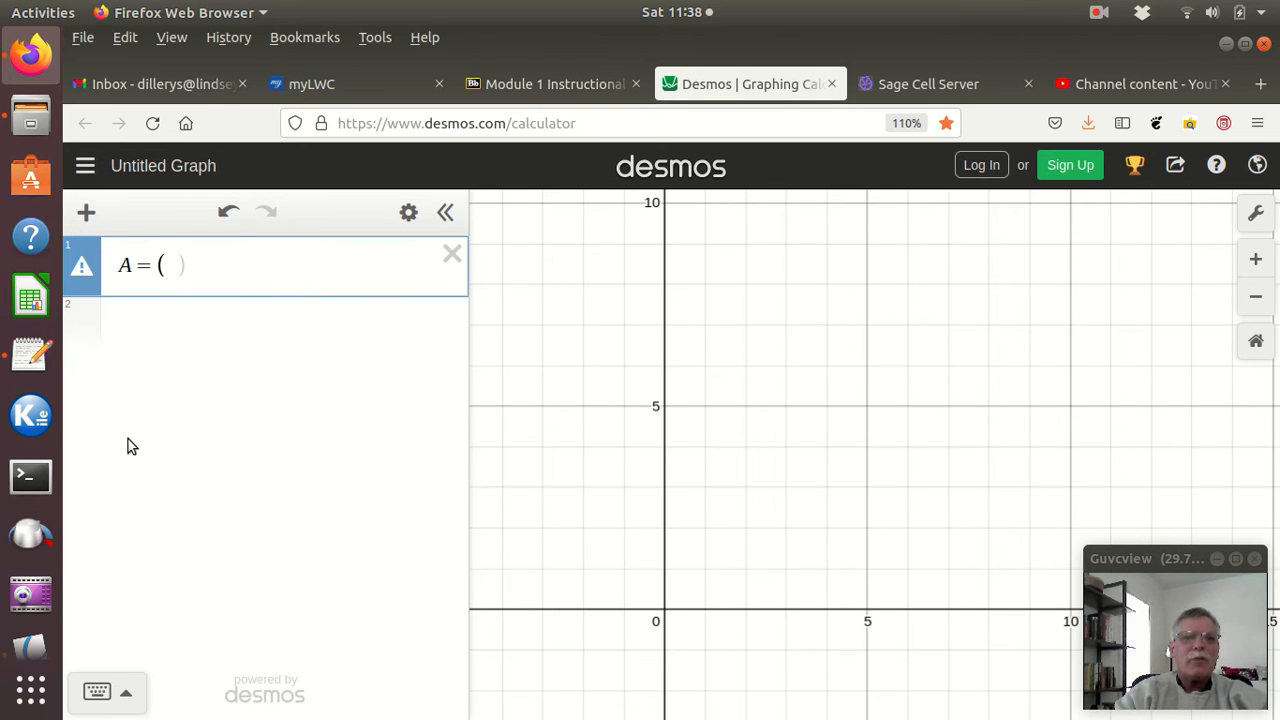
pyautogui.write('0,0)')
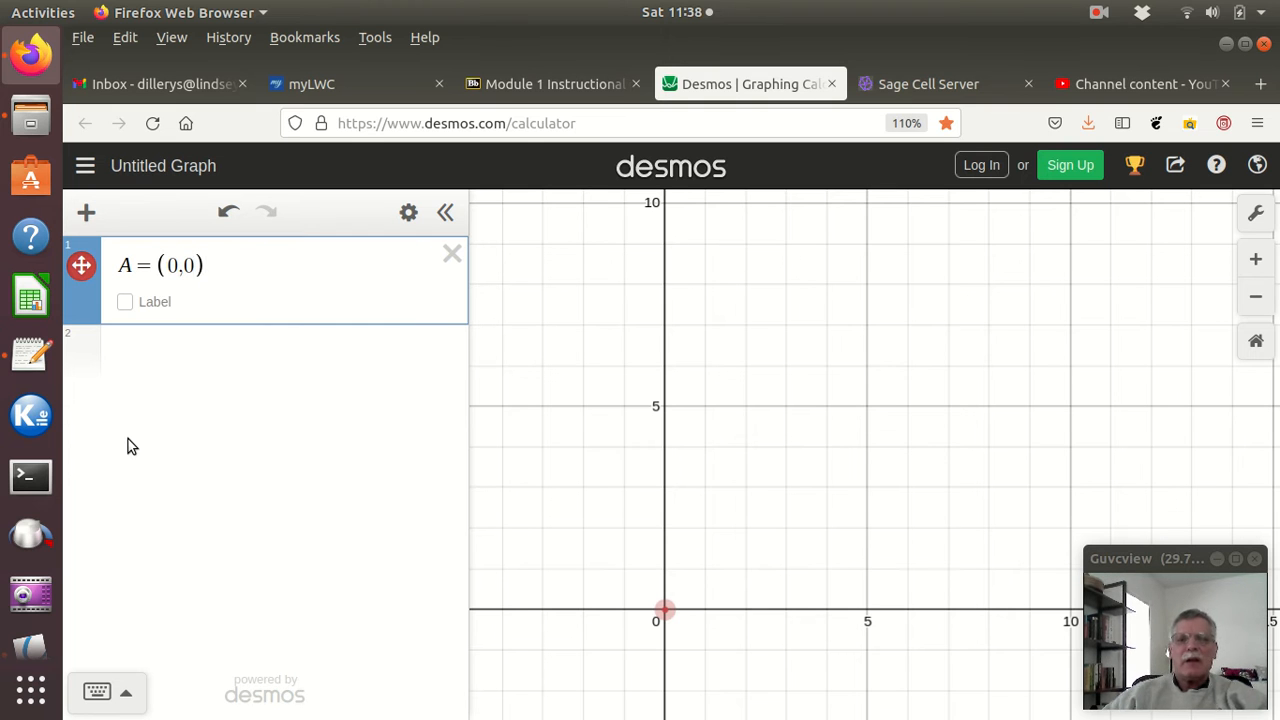
pyautogui.click(125, 302)
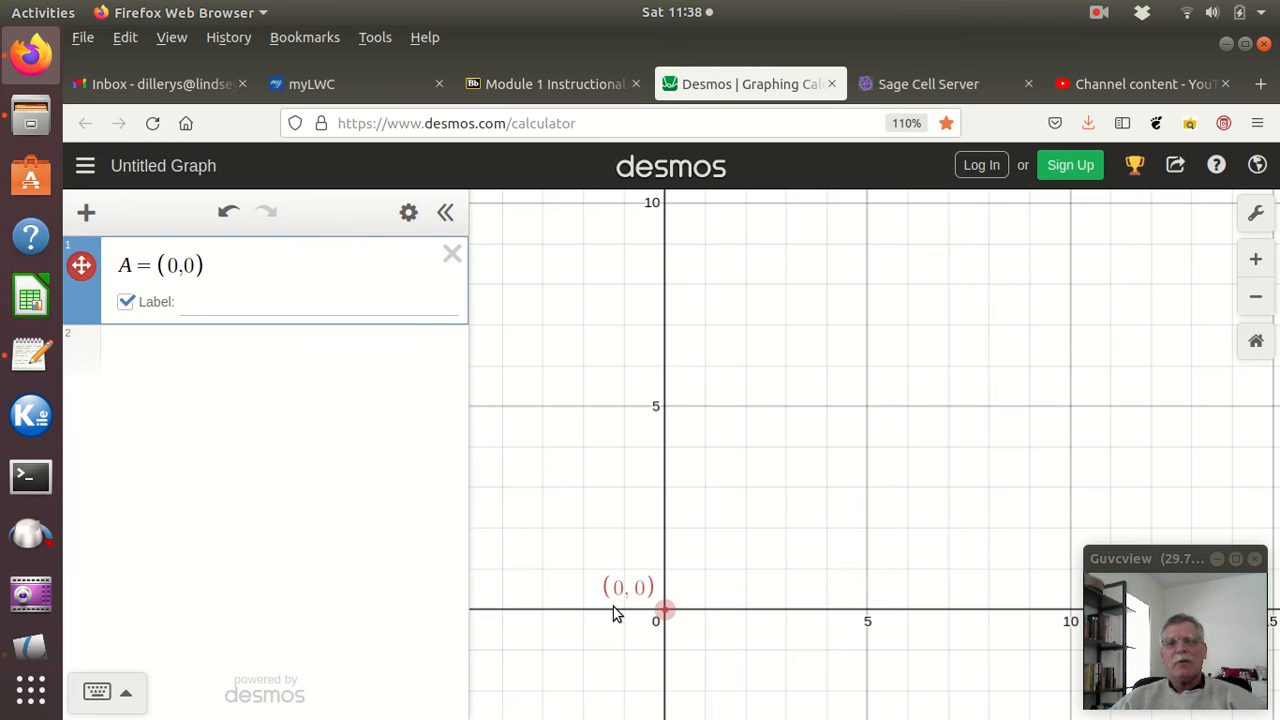
pyautogui.click(212, 299)
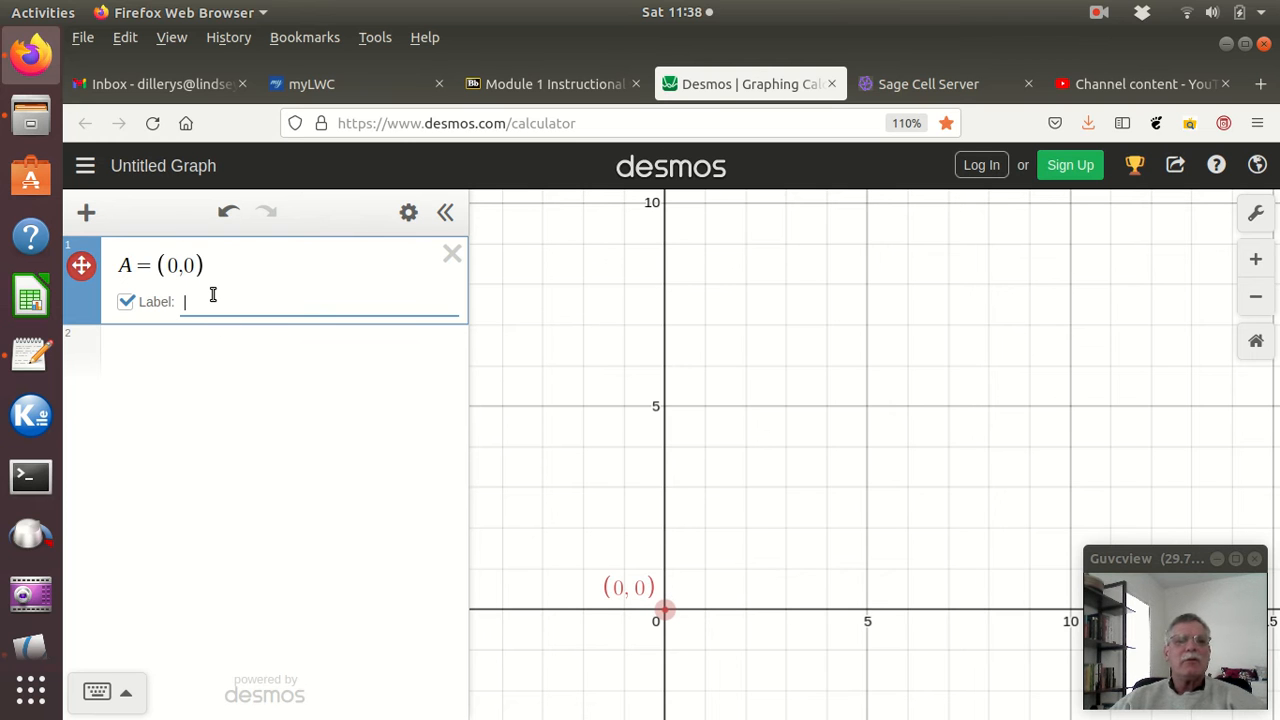
pyautogui.write('A')
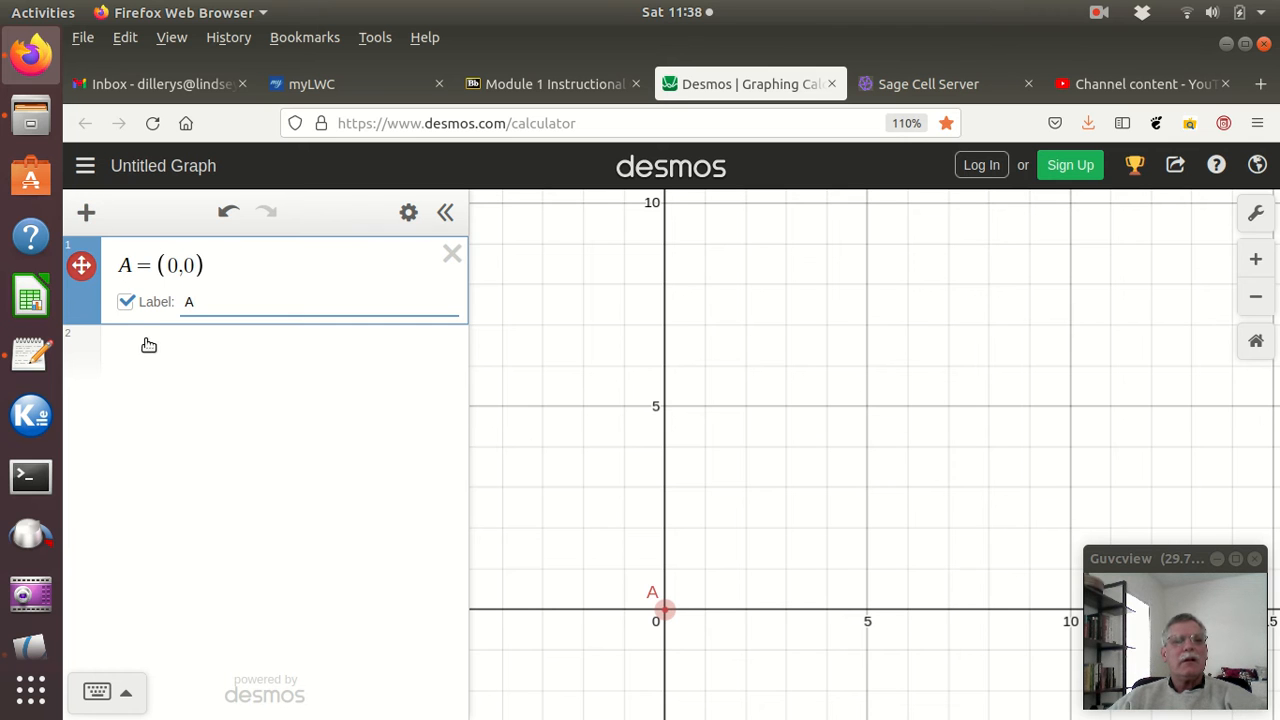
# Define point B = (1,1) in a second expression and show it on the graph with the label B
pyautogui.click(166, 390)
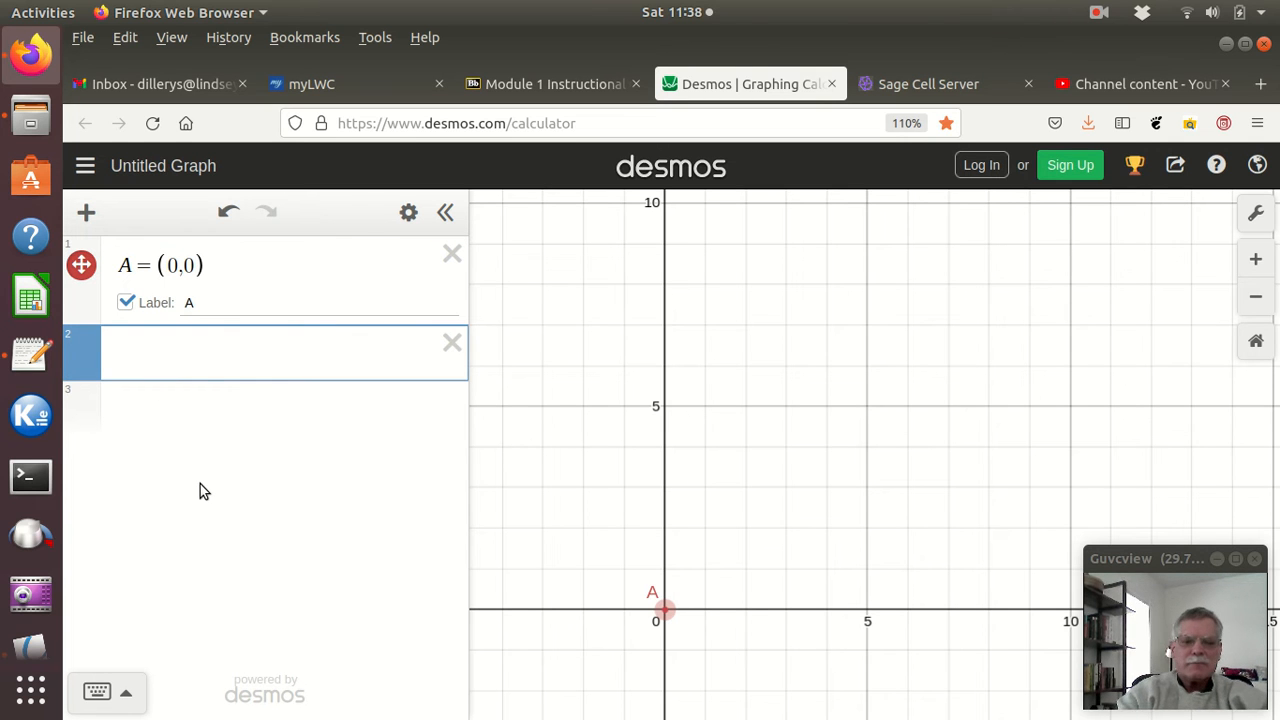
pyautogui.write('B')
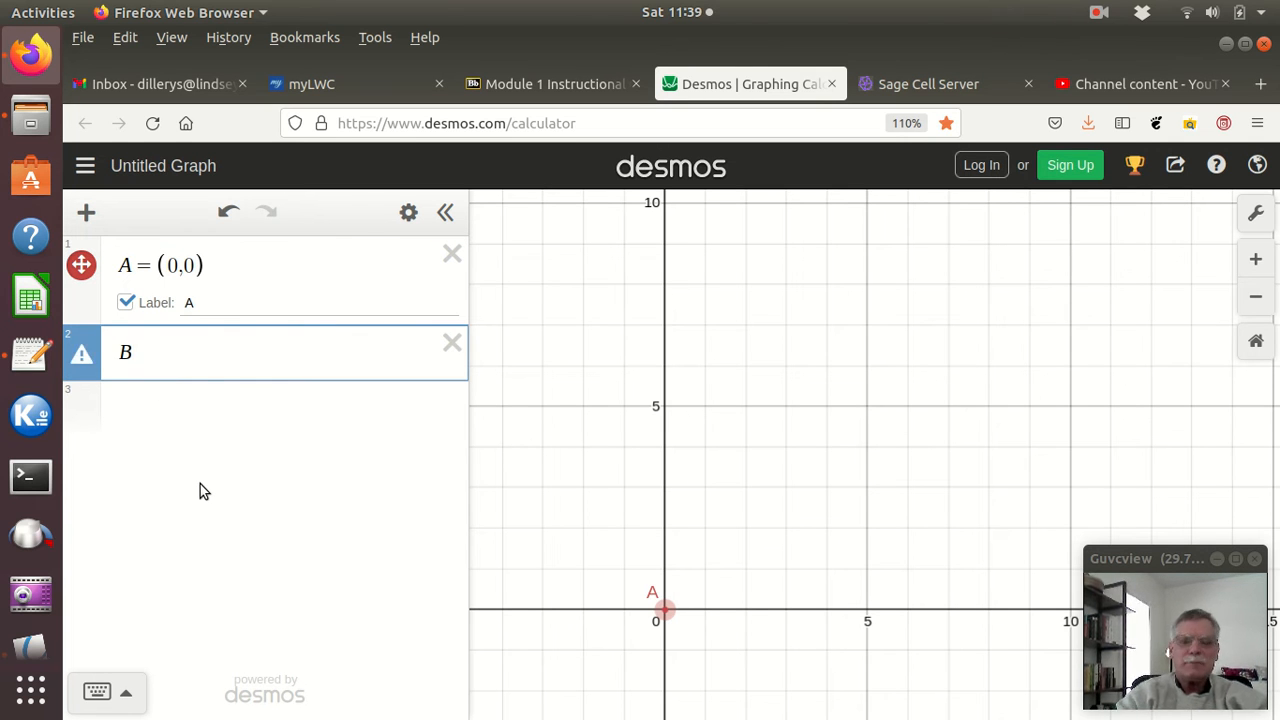
pyautogui.write('=')
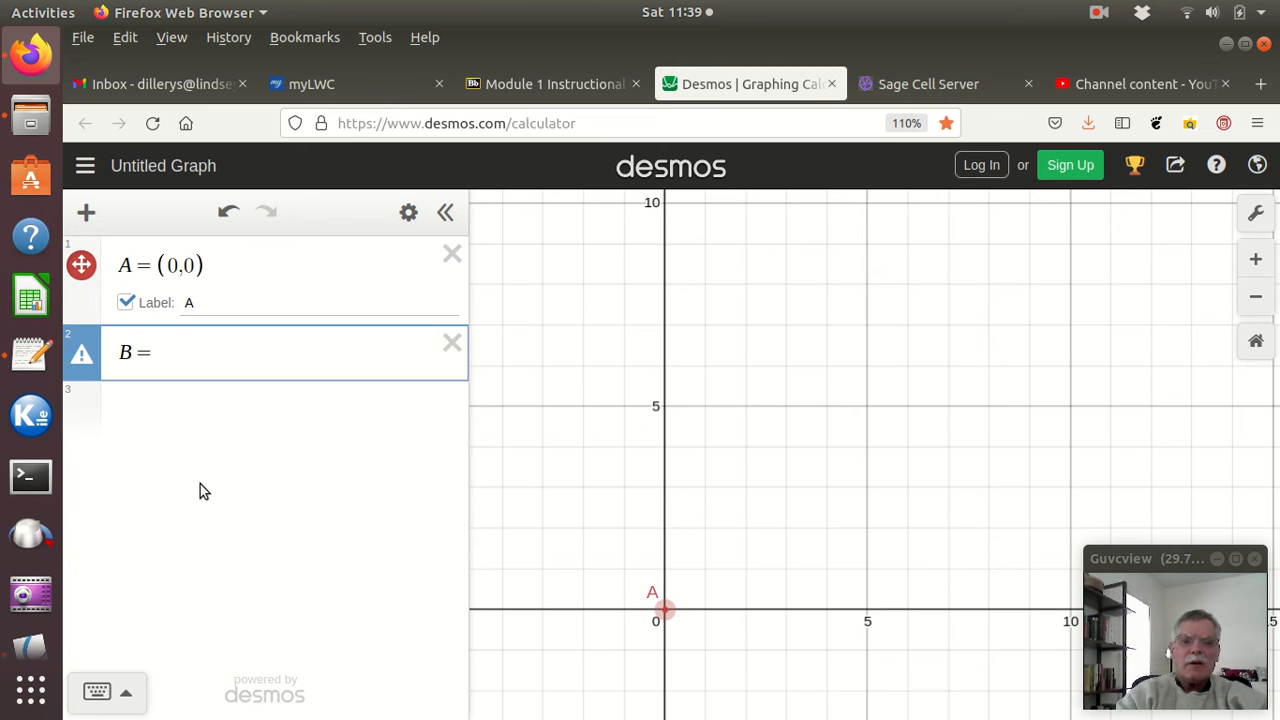
pyautogui.write('(1,1')
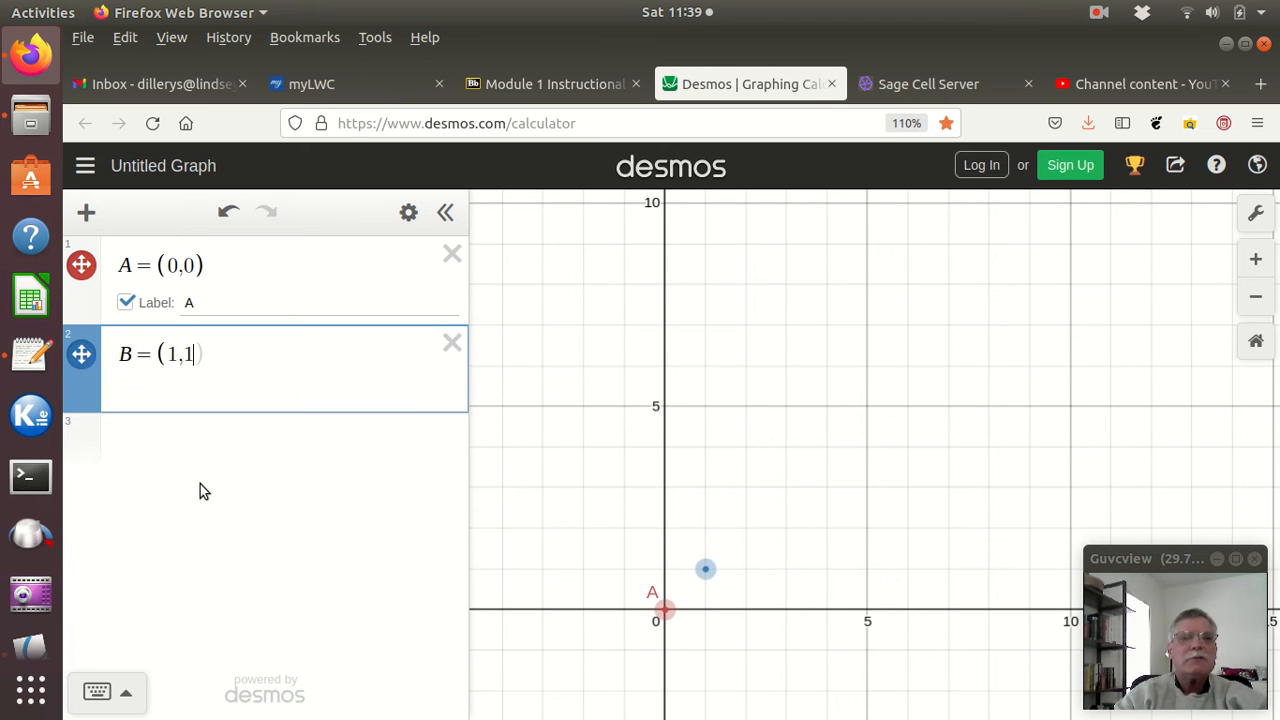
pyautogui.write(')')
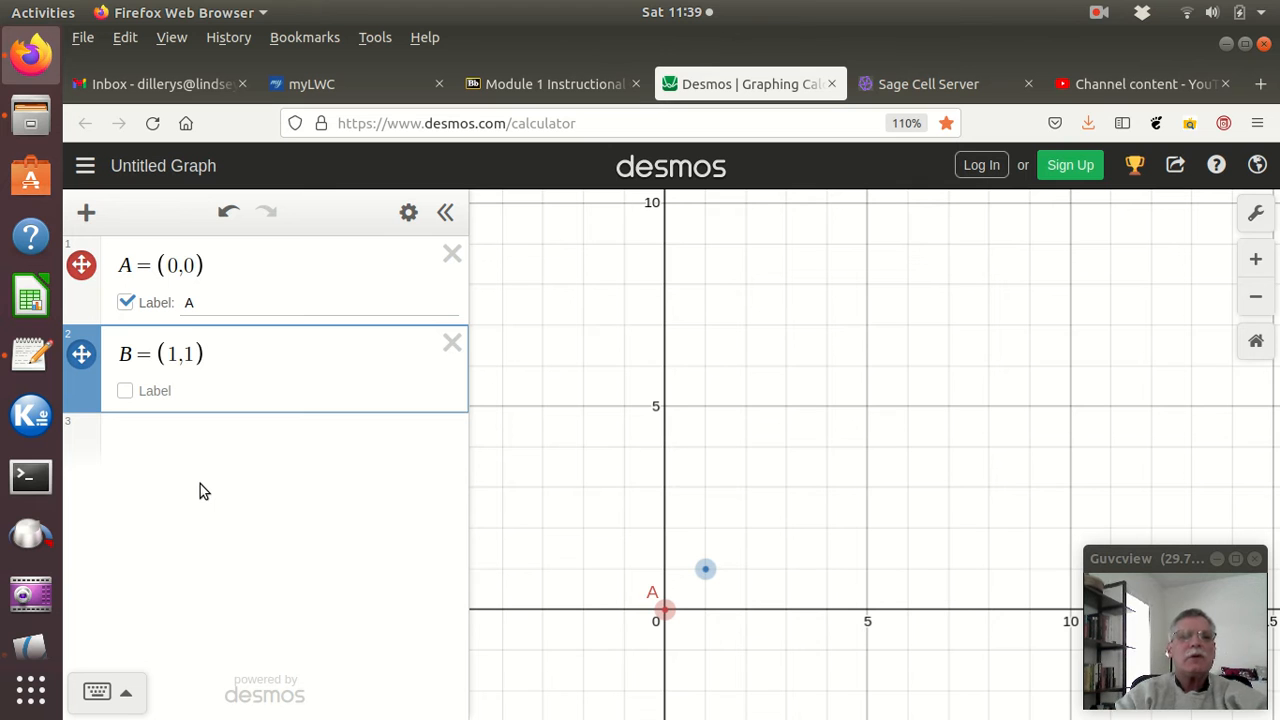
pyautogui.click(127, 391)
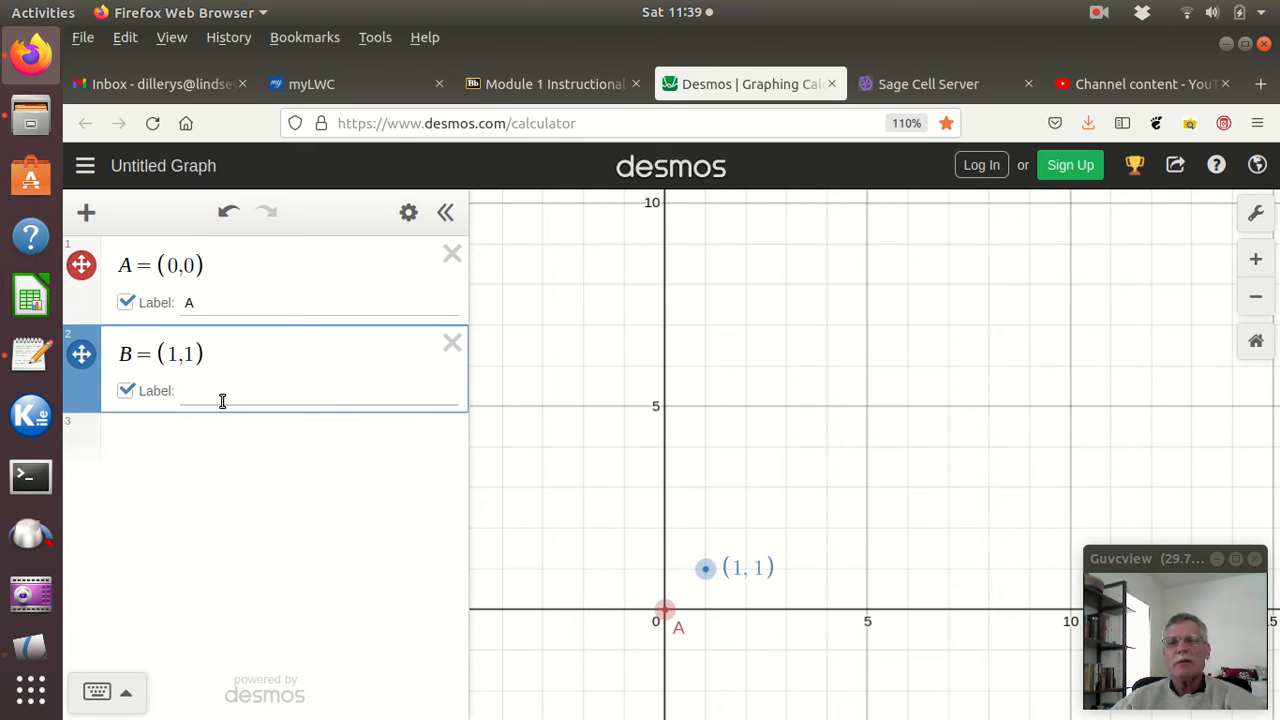
pyautogui.click(209, 394)
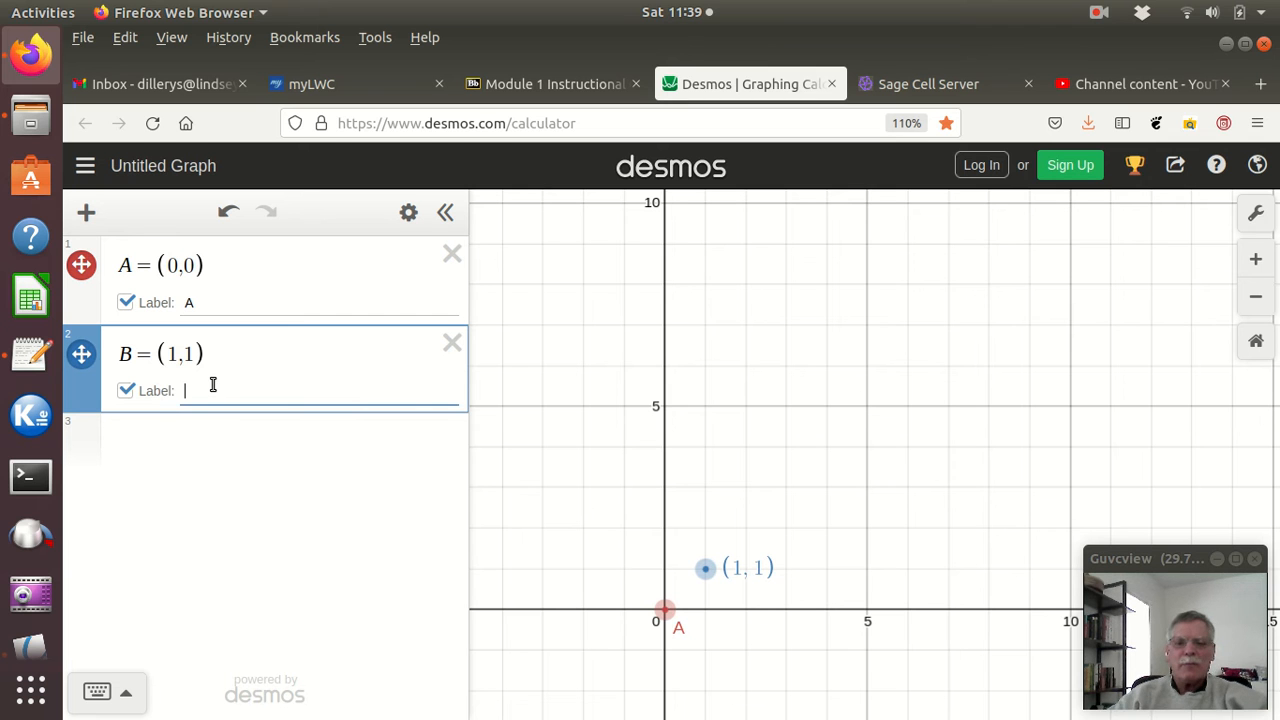
pyautogui.write('B')
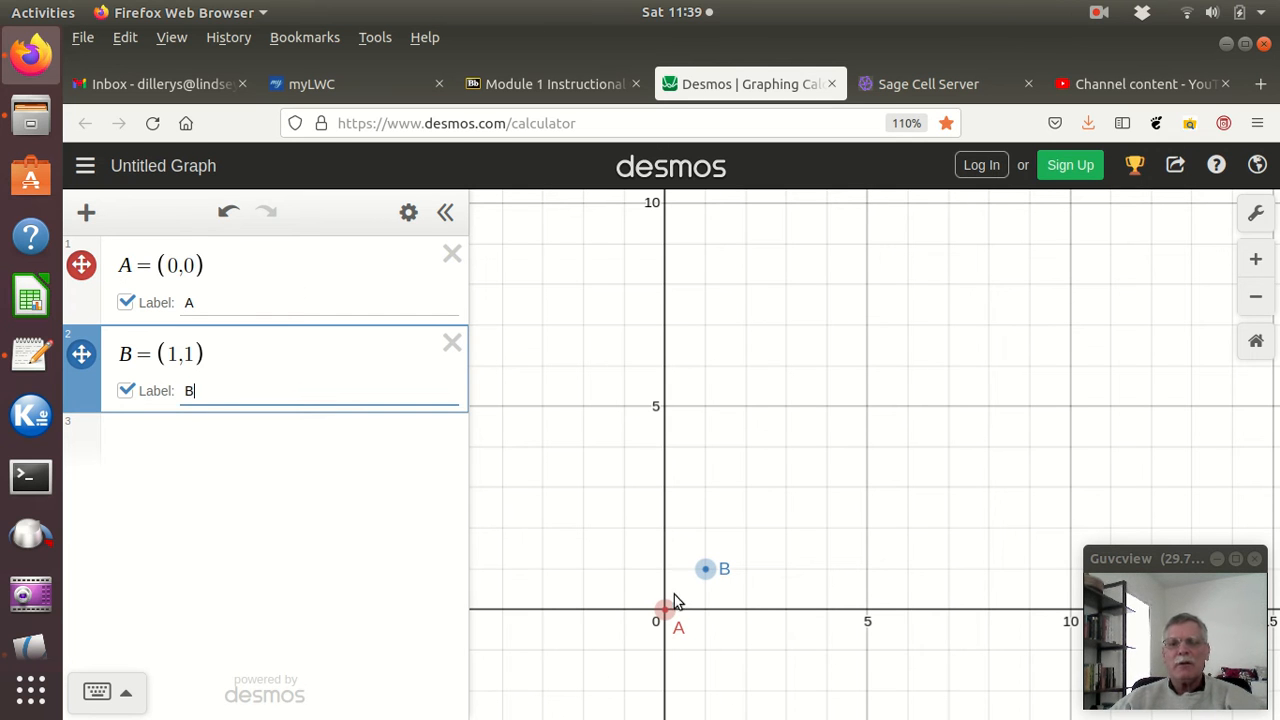
# Plot the segment between points A and B by entering (1-t)A+tB as the third expression
pyautogui.scroll(5, 674, 595)
pyautogui.scroll(5, 668, 610)
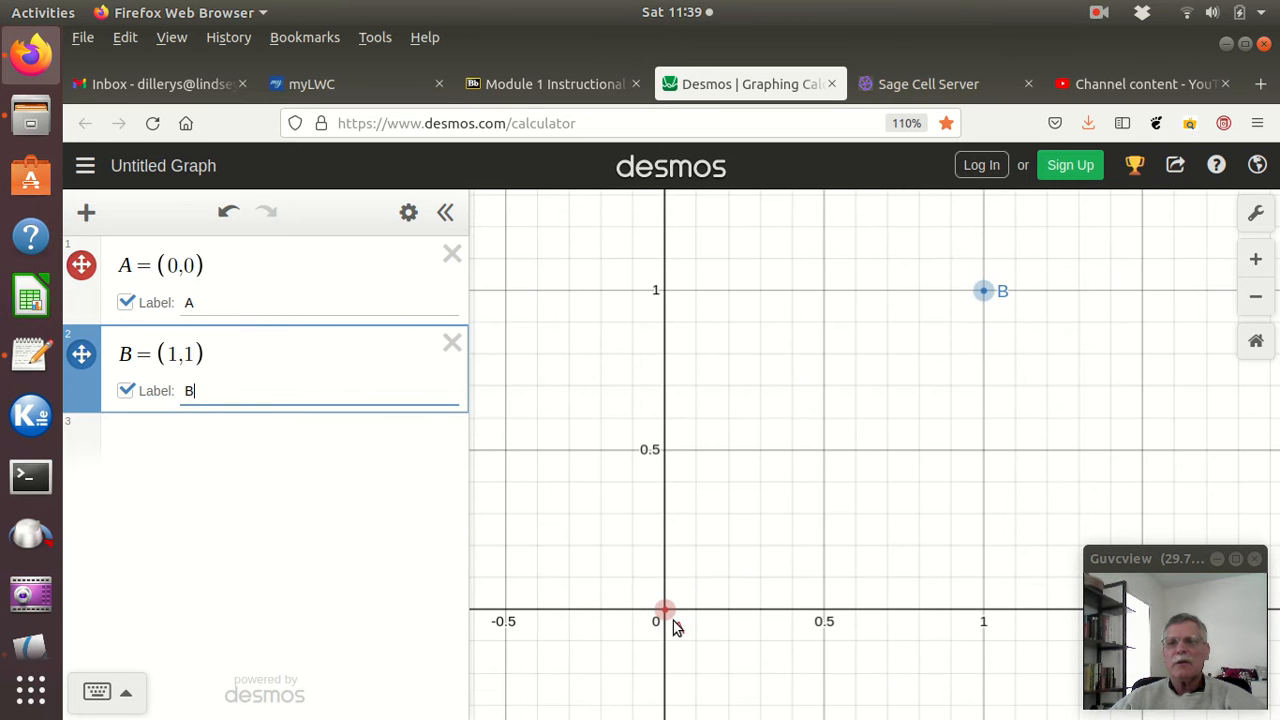
pyautogui.click(175, 445)
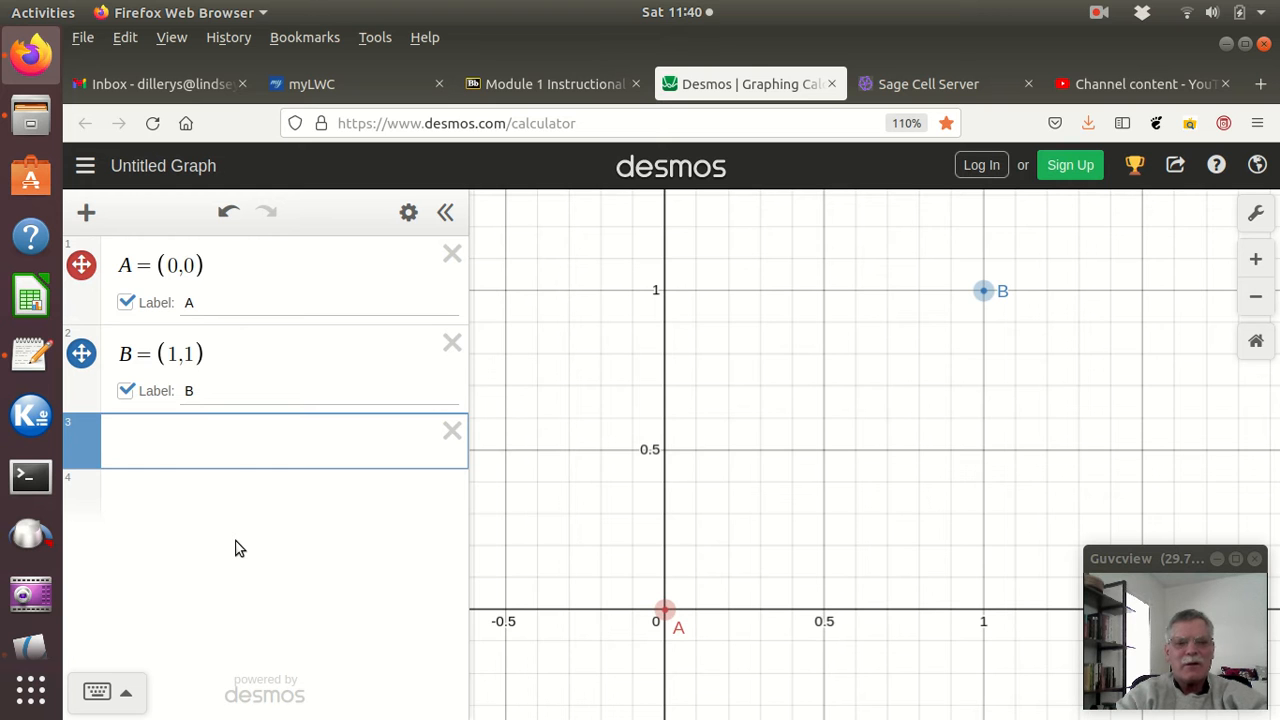
pyautogui.write('t')
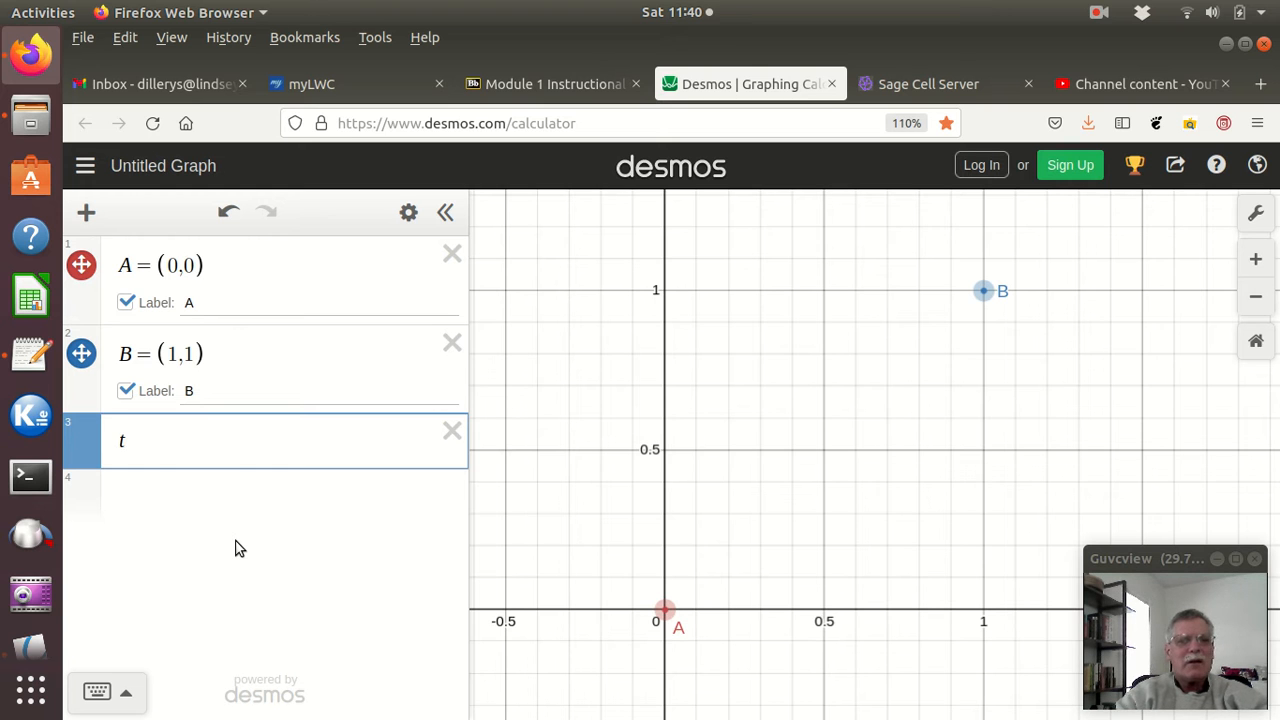
pyautogui.press('BackSpace')
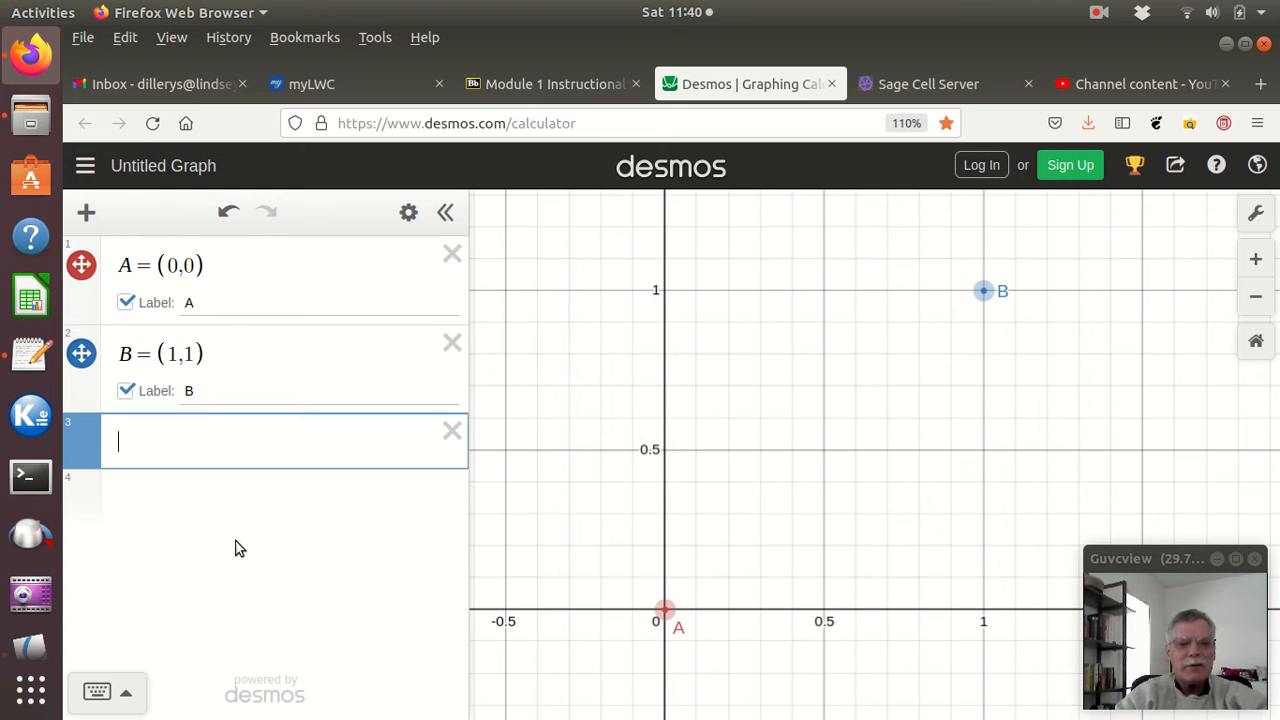
pyautogui.write('(1')
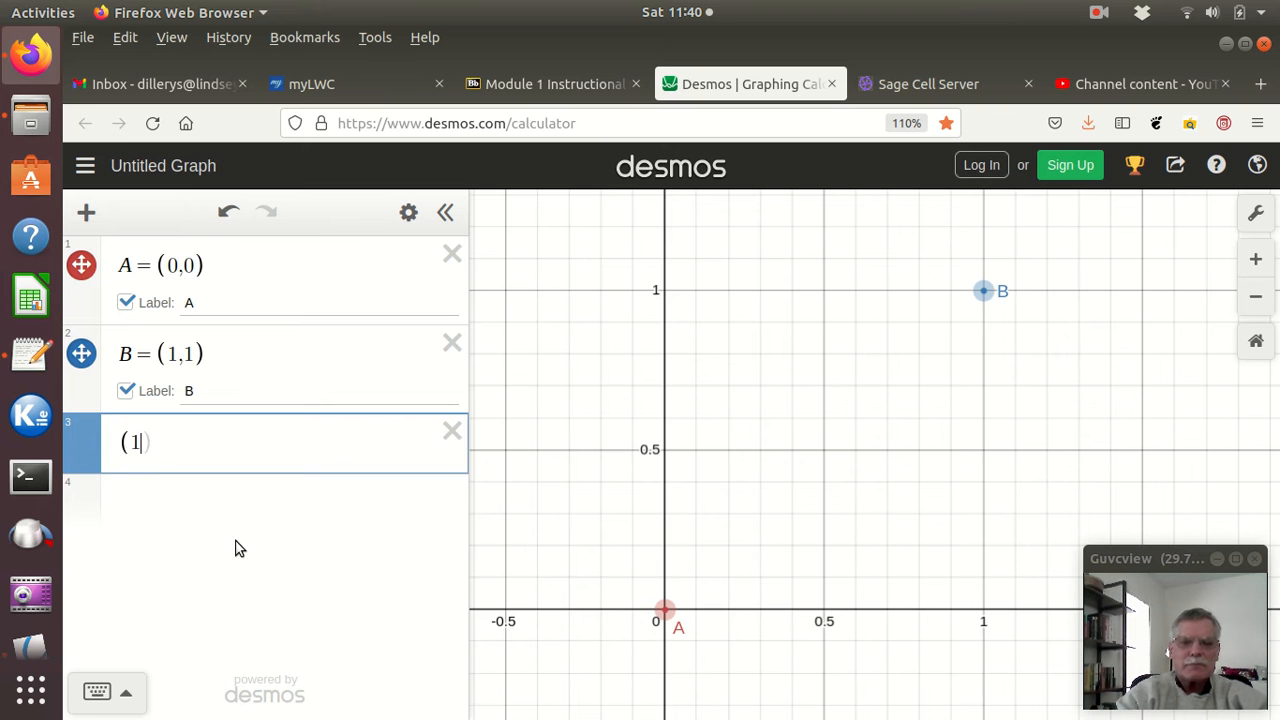
pyautogui.write('0=')
pyautogui.press('BackSpace')
pyautogui.press('BackSpace')
pyautogui.write('-t')
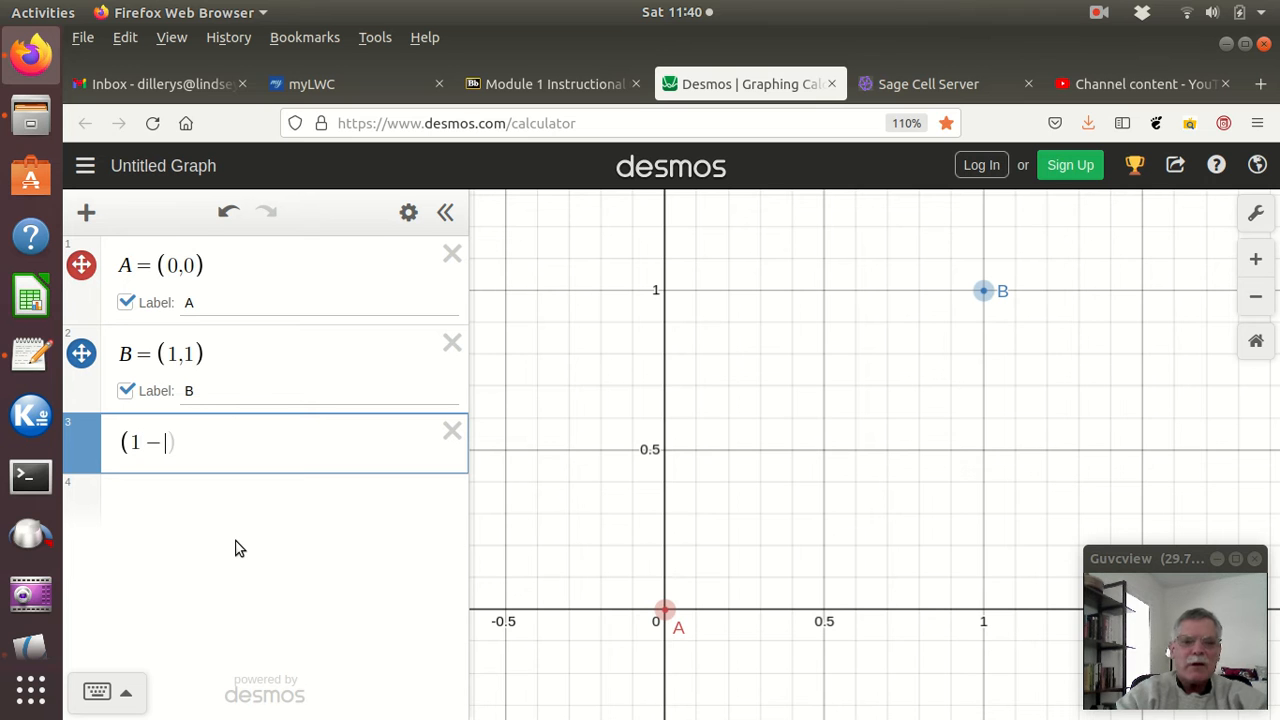
pyautogui.write(')')
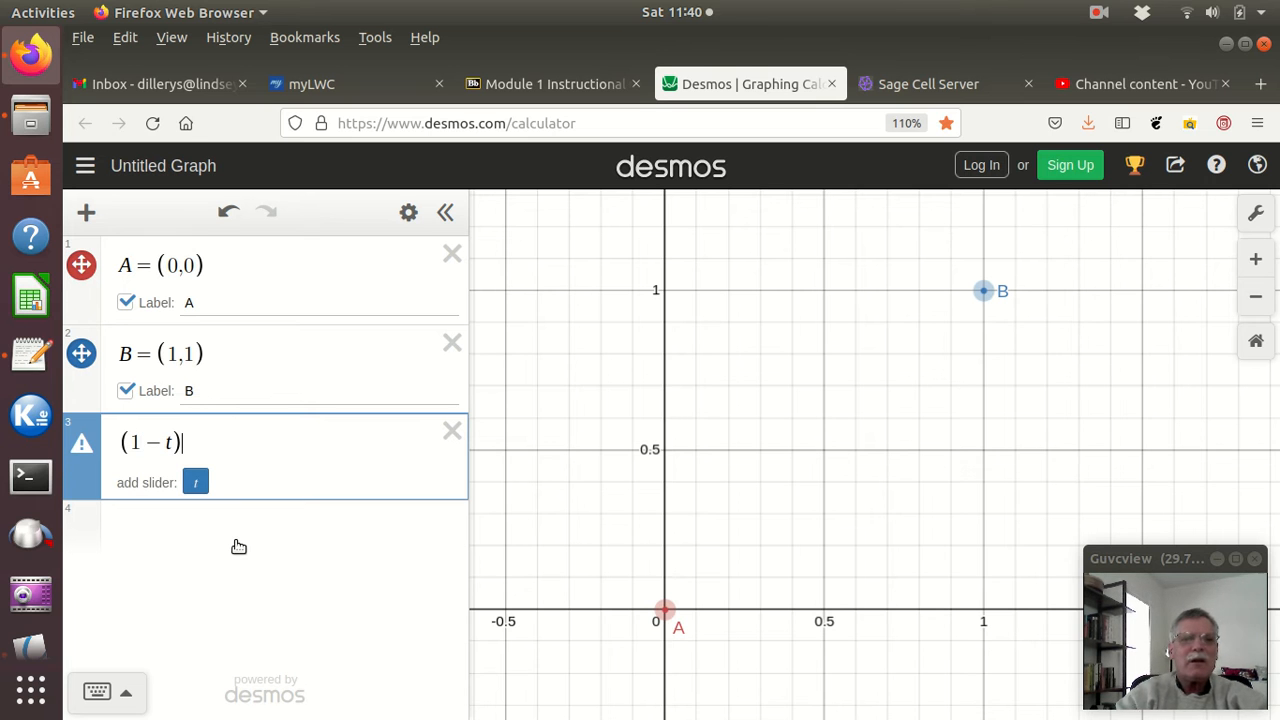
pyautogui.write('A')
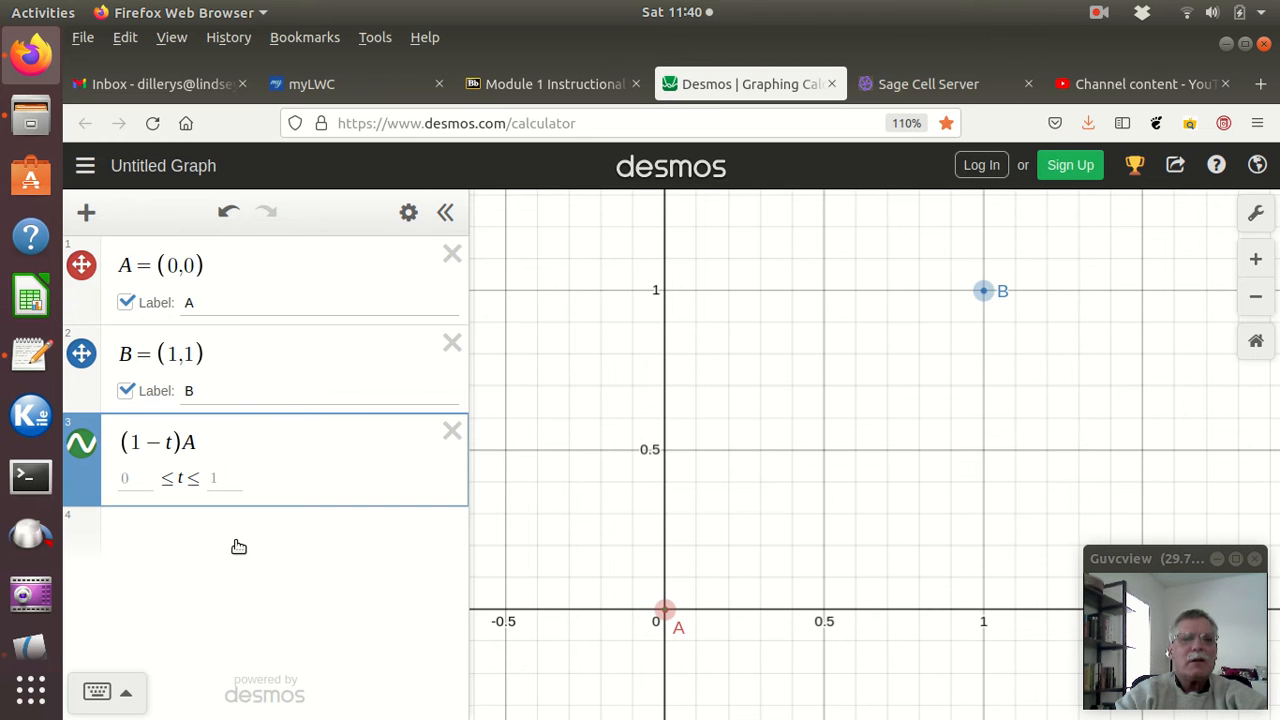
pyautogui.write('+ t')
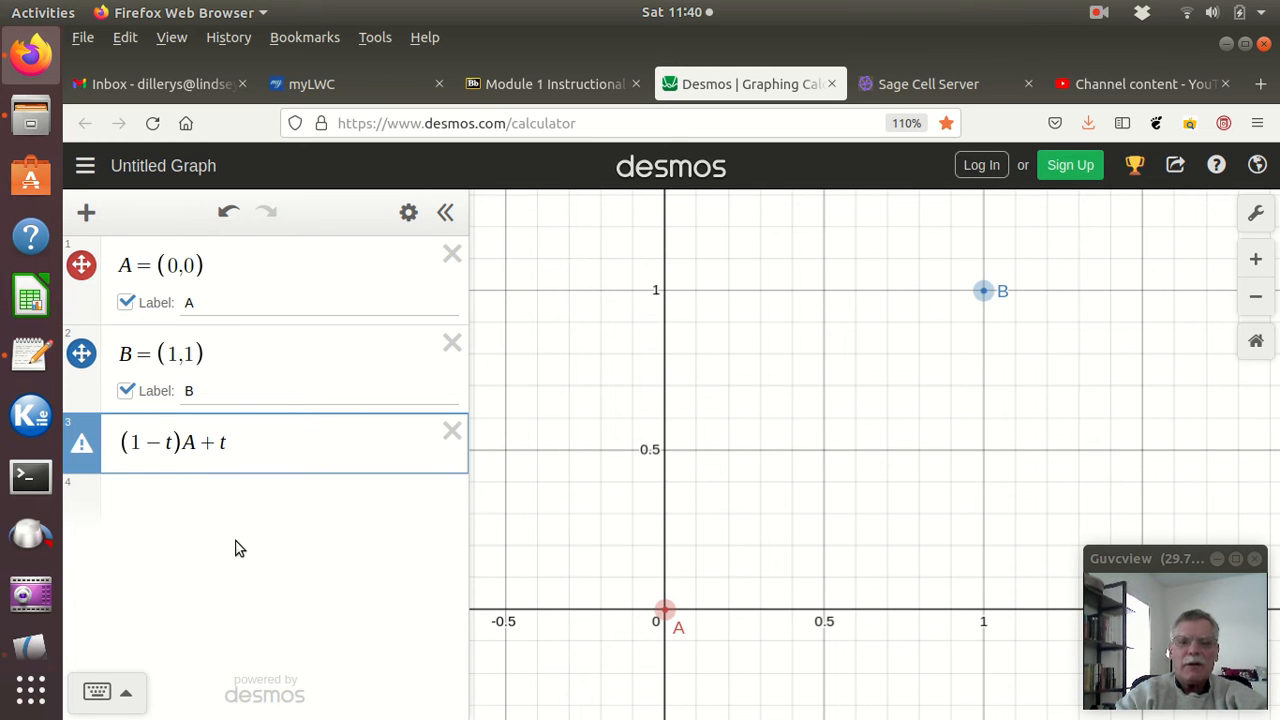
pyautogui.write('B')
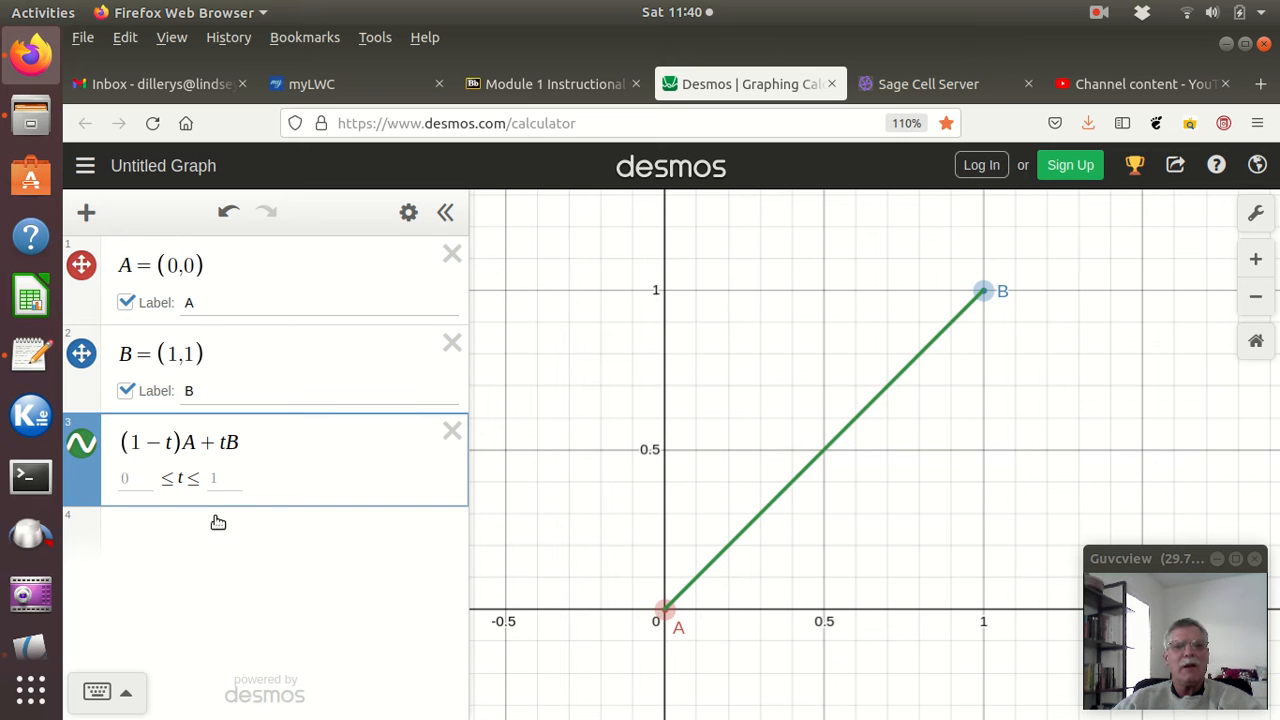
# Try .7 as the upper limit of t for the segment expression, and set that limit to 1
pyautogui.click(220, 480)
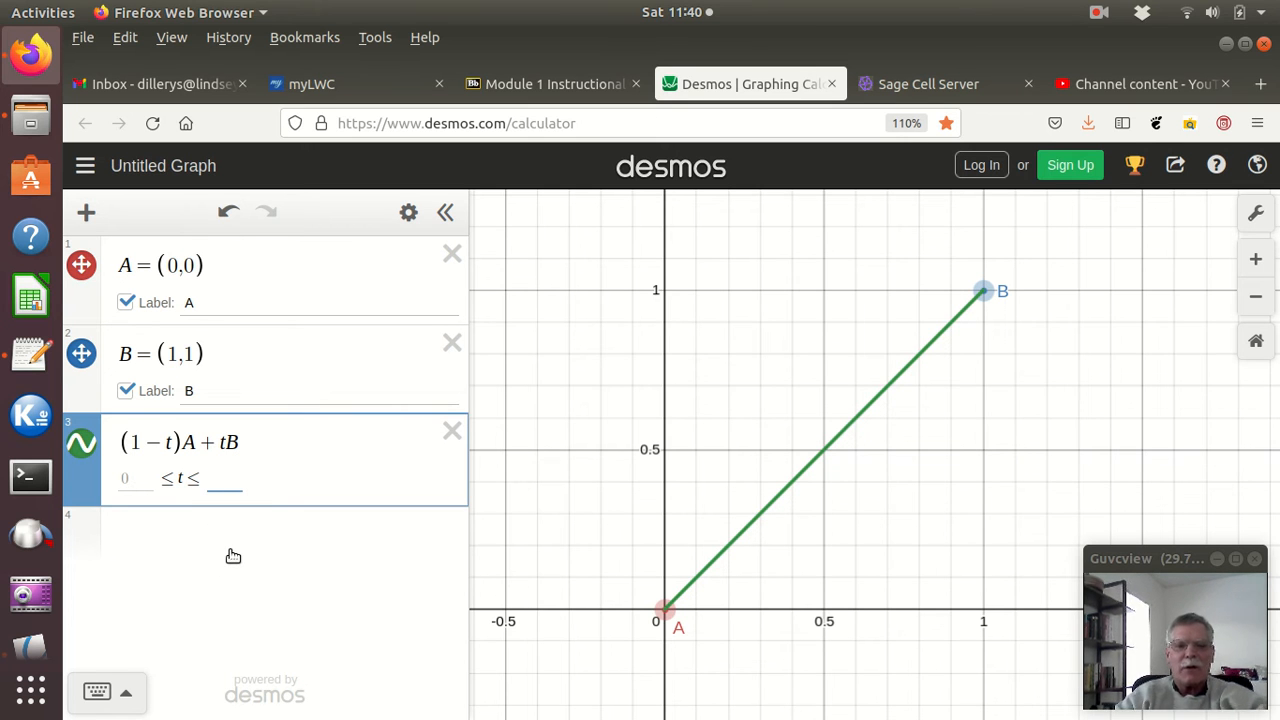
pyautogui.write('.7')
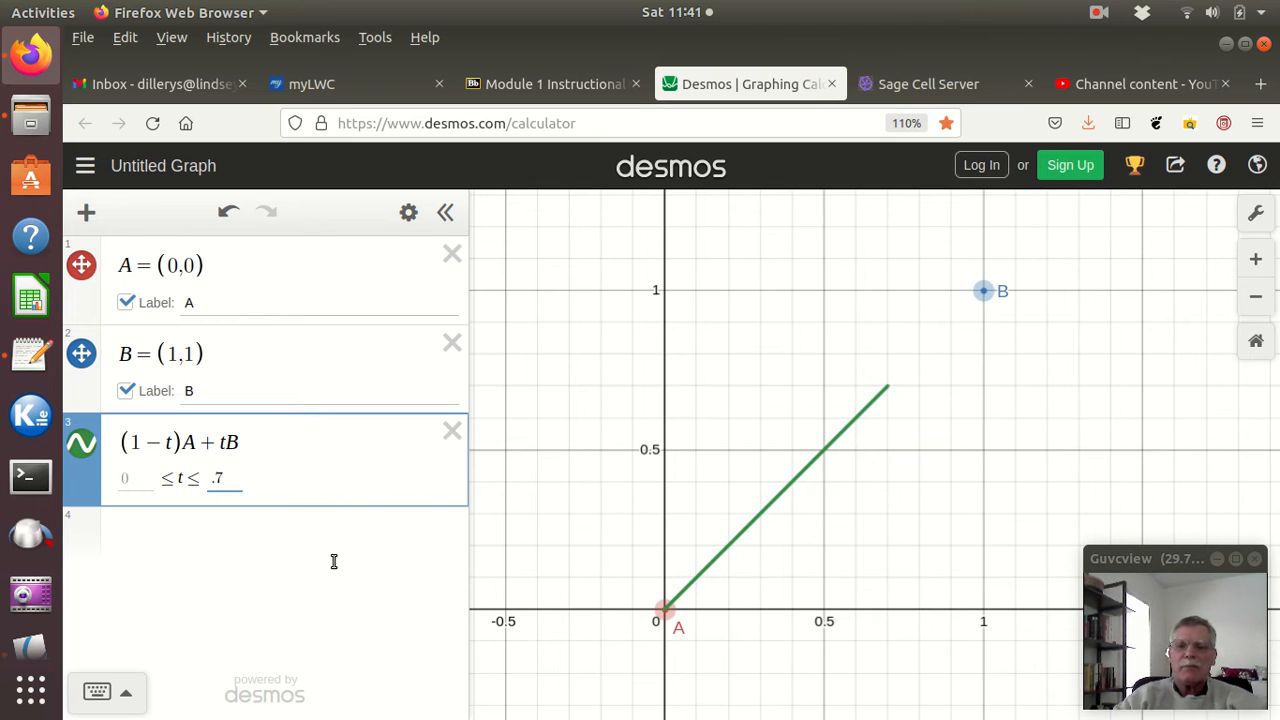
pyautogui.press('BackSpace')
pyautogui.press('BackSpace')
pyautogui.write('11')
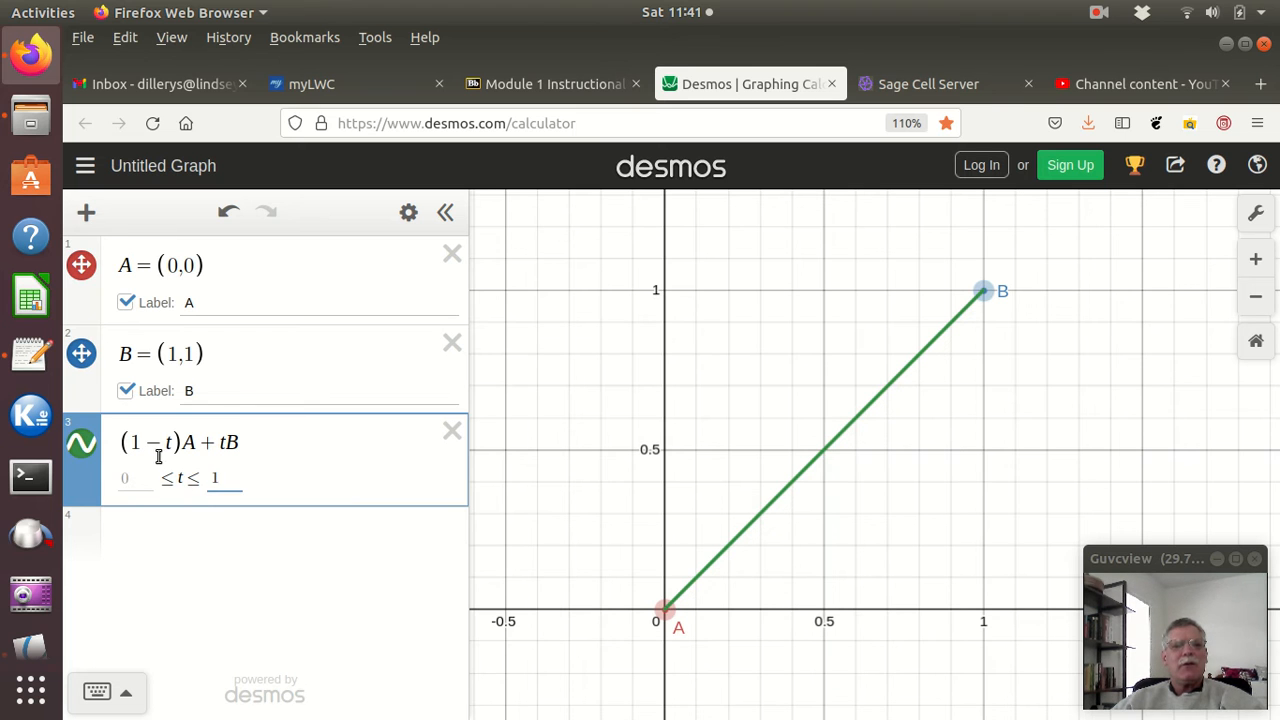
# Create a slider c = 0 below the segment expression with a range from 0 to 1
pyautogui.click(134, 538)
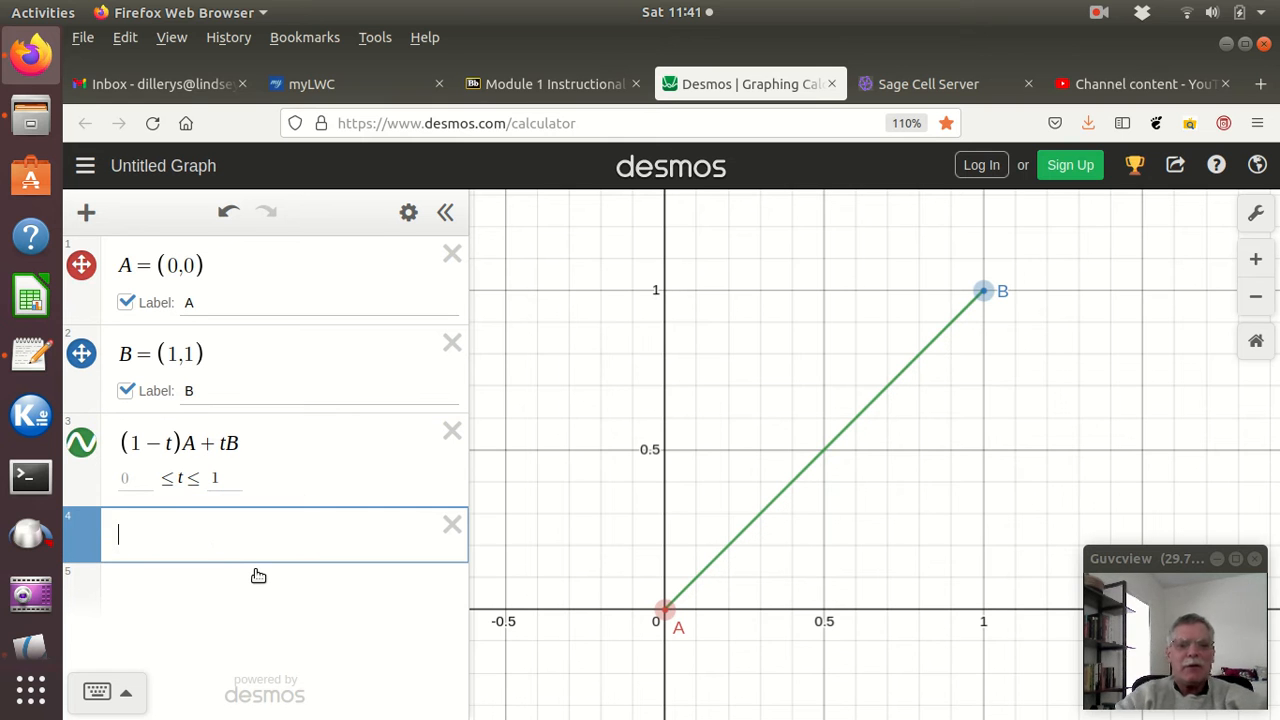
pyautogui.write('c ')
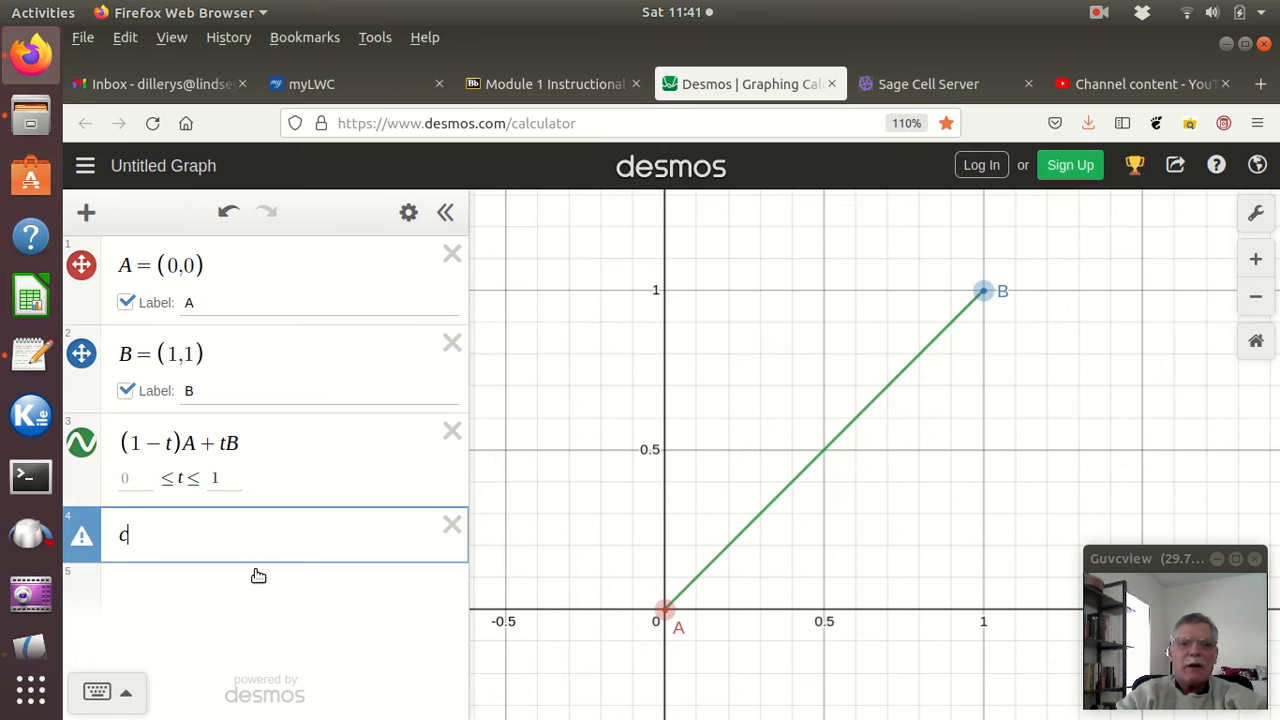
pyautogui.write('= 0')
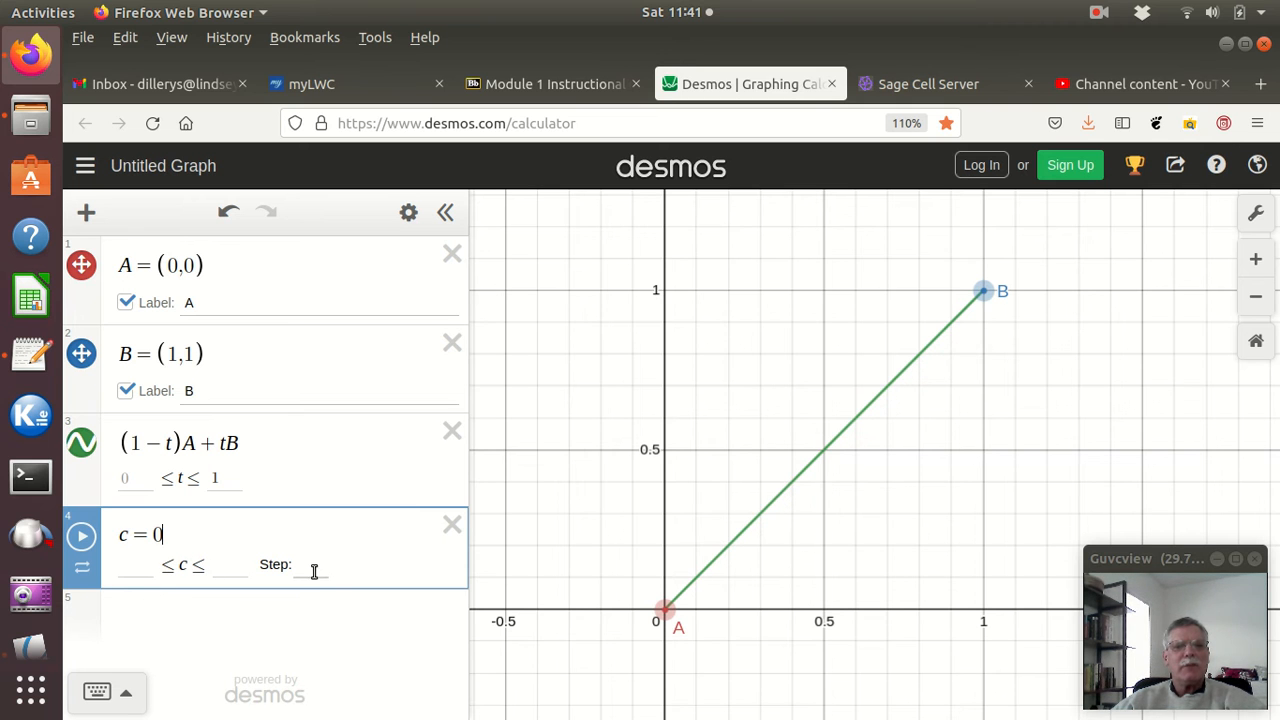
pyautogui.click(137, 570)
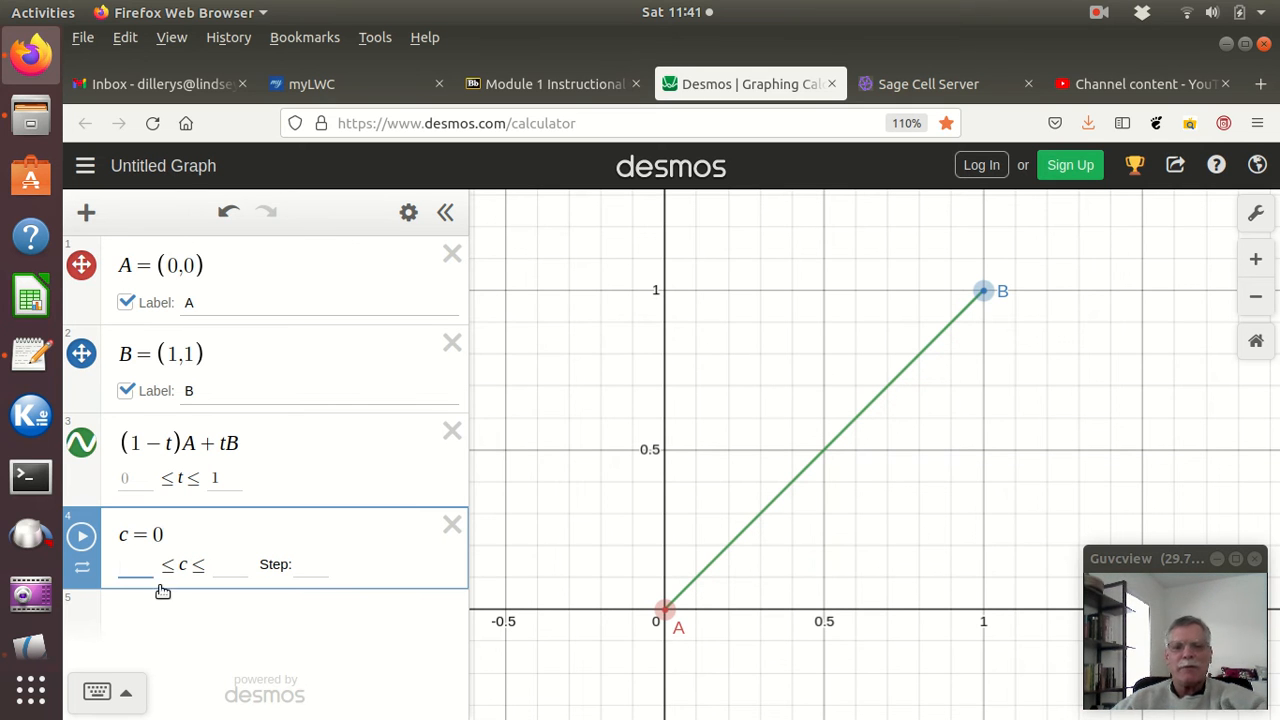
pyautogui.write('0')
pyautogui.click(212, 564)
pyautogui.write('1')
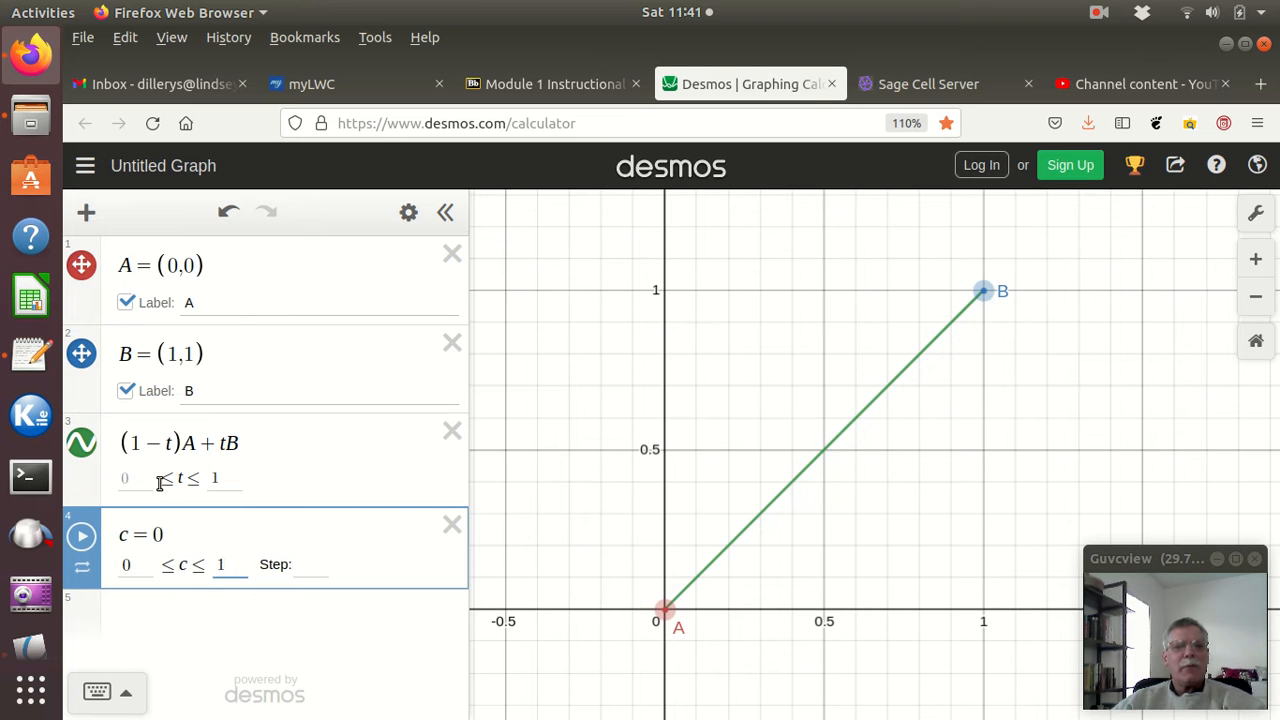
# Replace t with c in the third expression, making it (1-c)A+cB
pyautogui.click(170, 445)
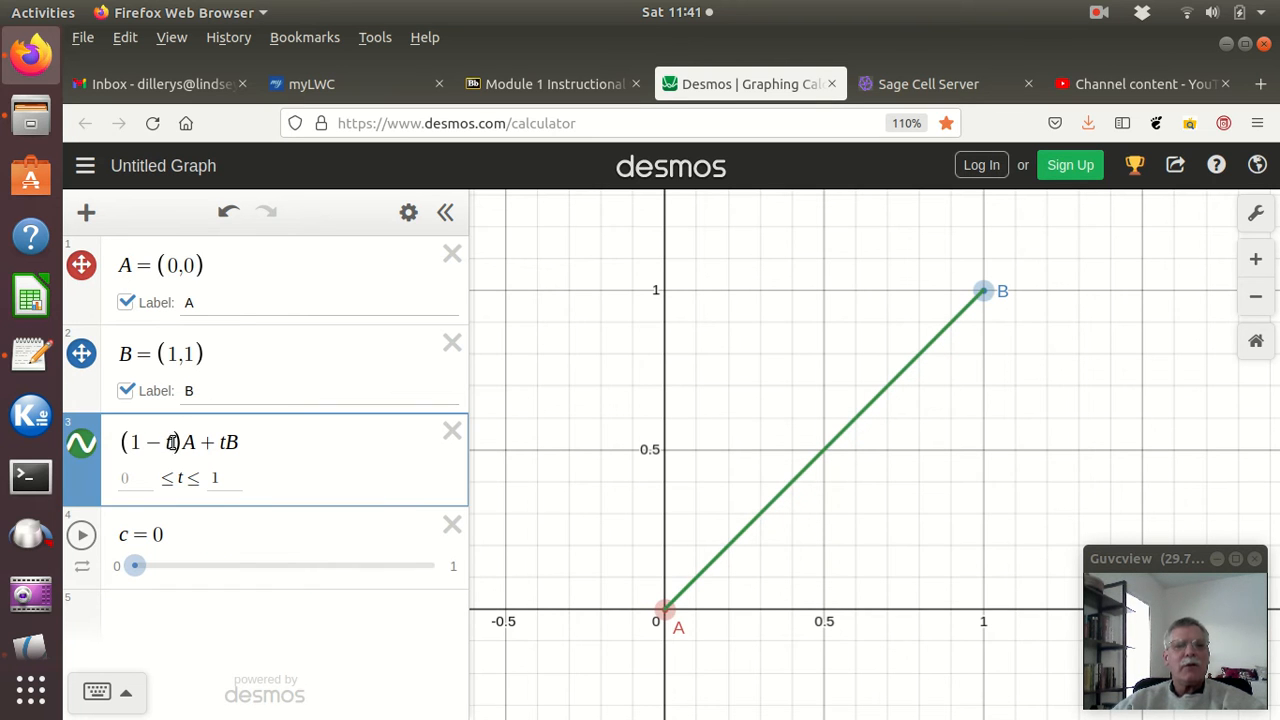
pyautogui.doubleClick(168, 442)
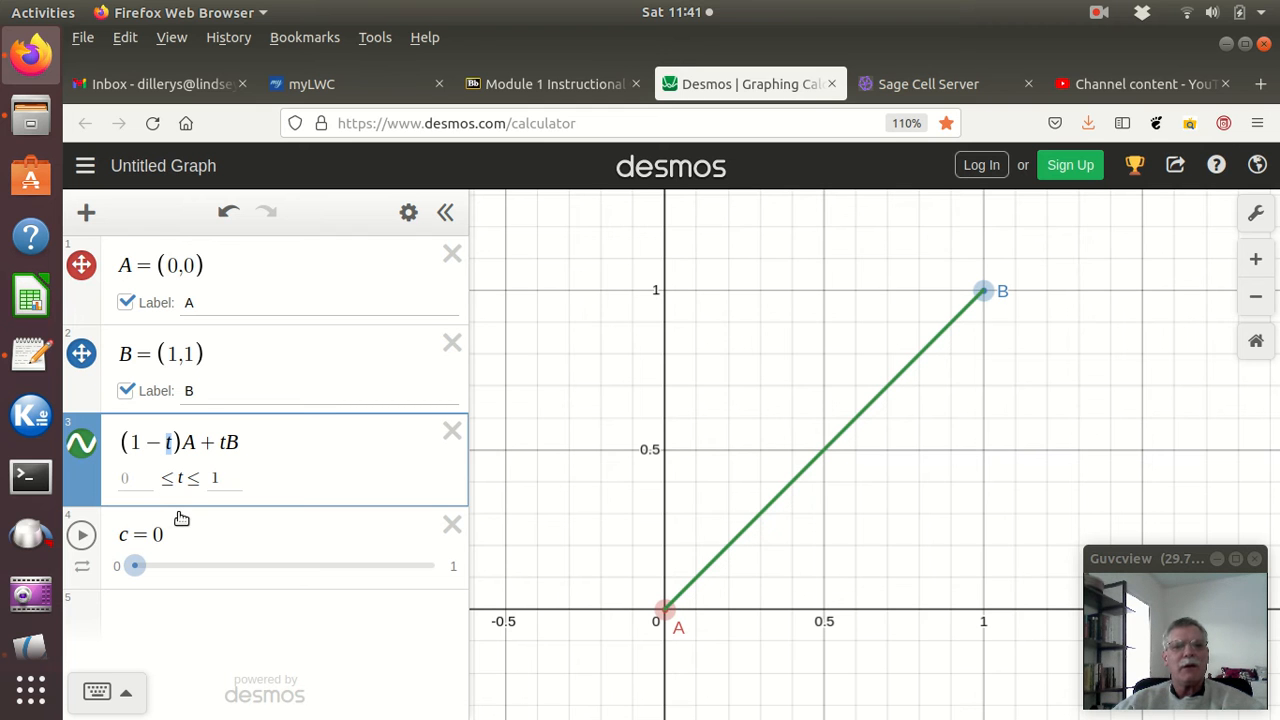
pyautogui.write('c')
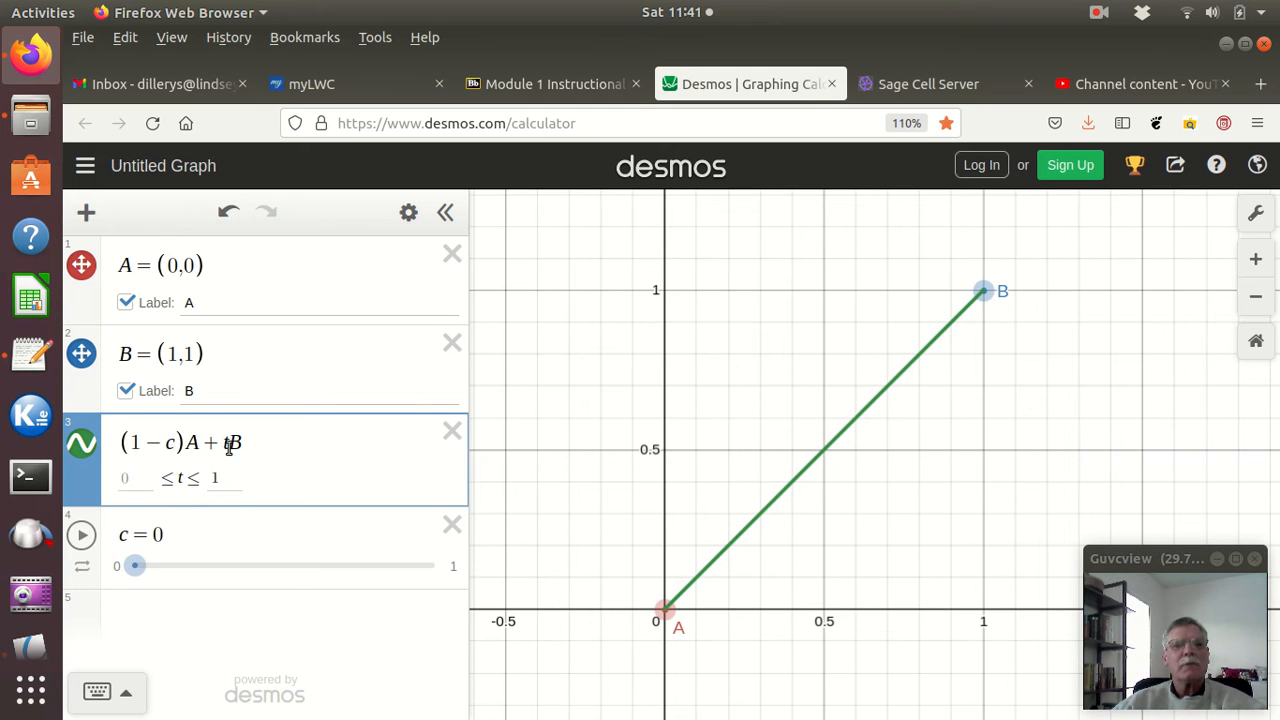
pyautogui.doubleClick(228, 442)
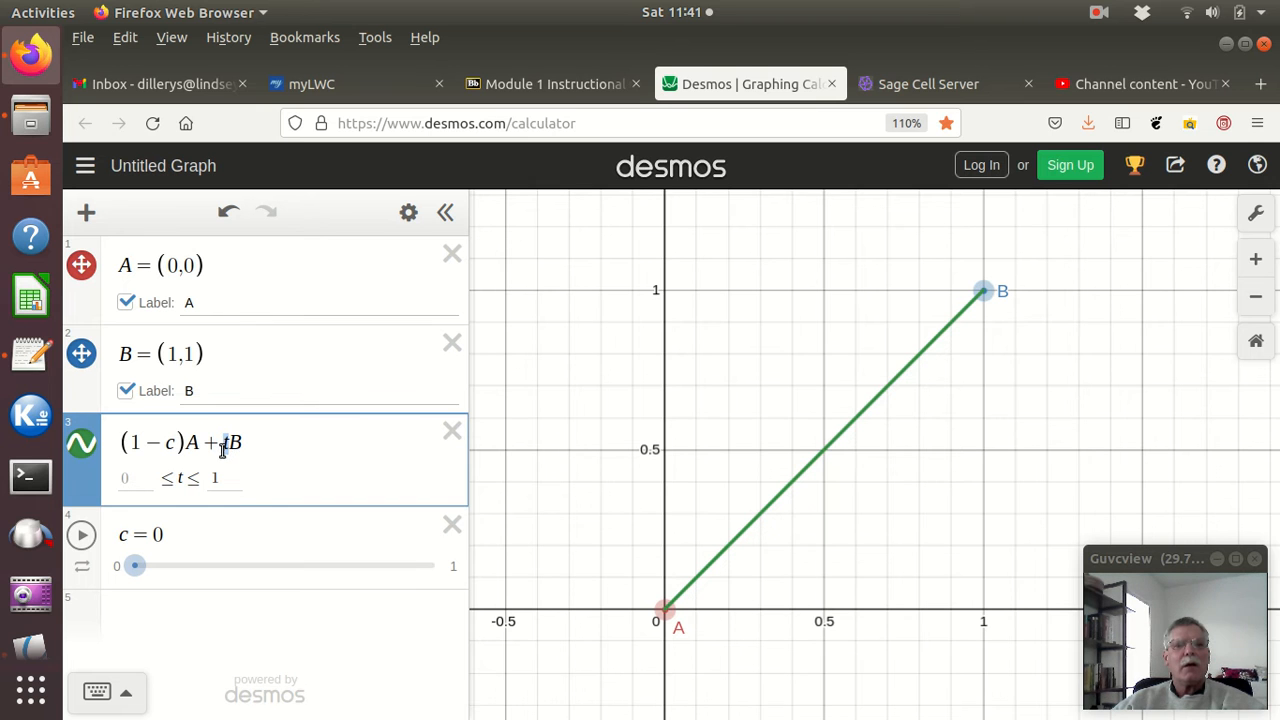
pyautogui.write('c')
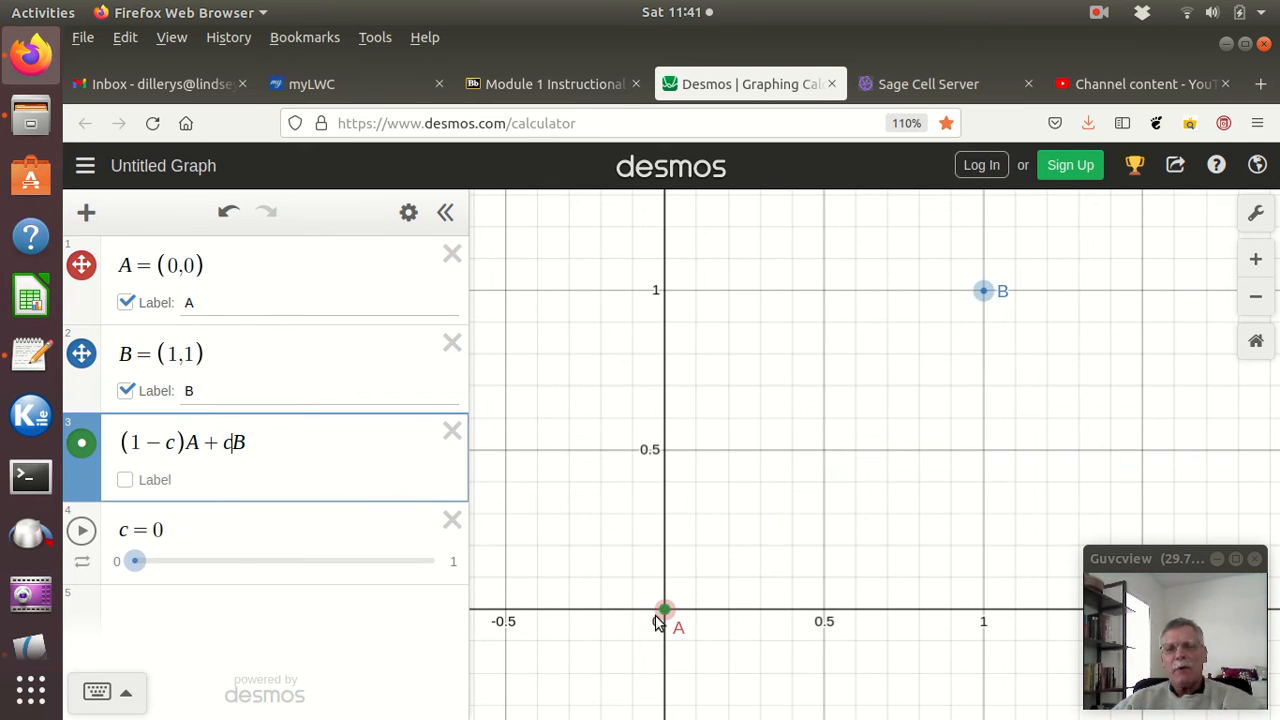
# Switch the graph display to the larger text size and close the graph settings
pyautogui.click(1262, 216)
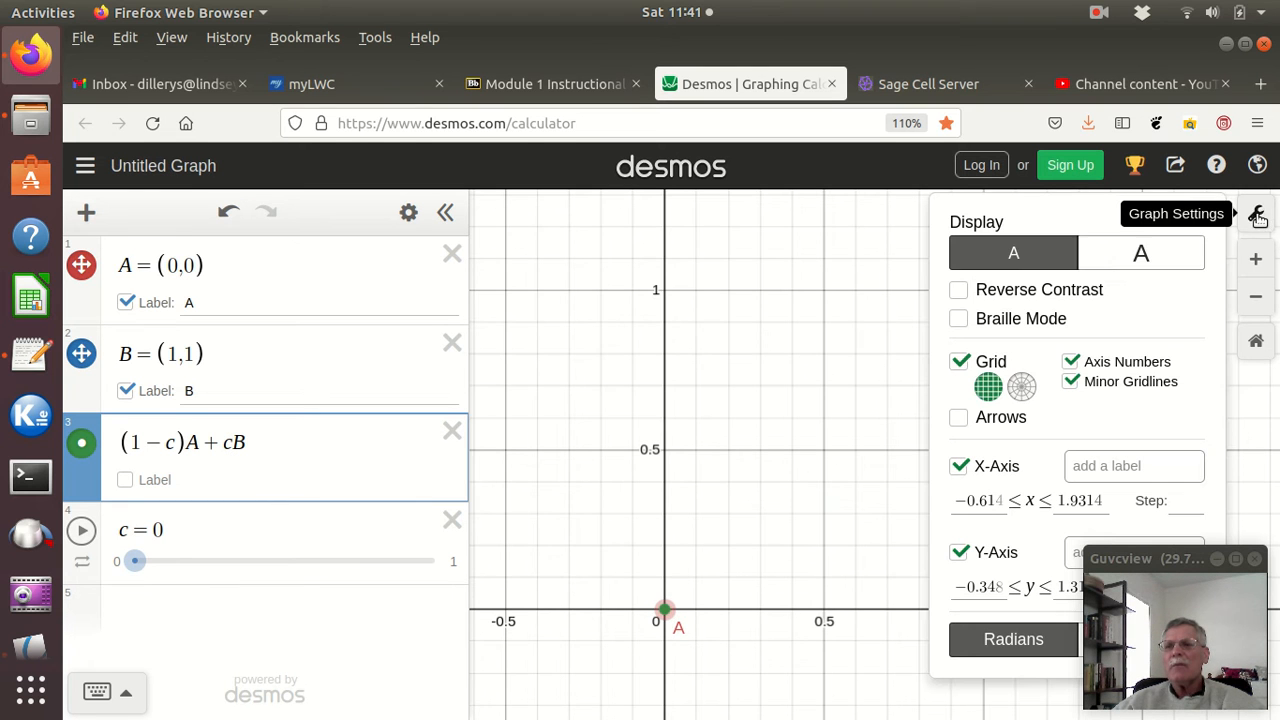
pyautogui.click(1120, 258)
pyautogui.click(912, 242)
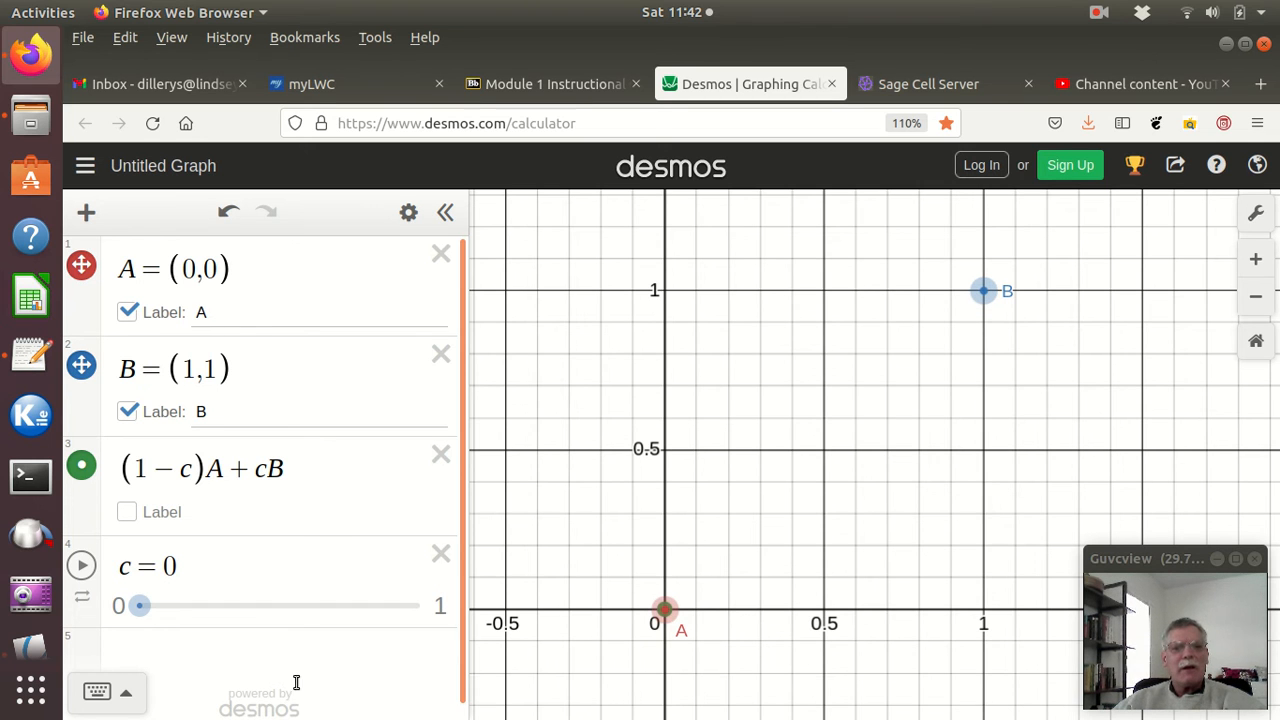
# Animate slider c from 0 and set its animation mode to repeat in one direction only
pyautogui.moveTo(160, 609)
pyautogui.mouseDown()
pyautogui.moveTo(437, 610)
pyautogui.moveTo(138, 618)
pyautogui.mouseUp()
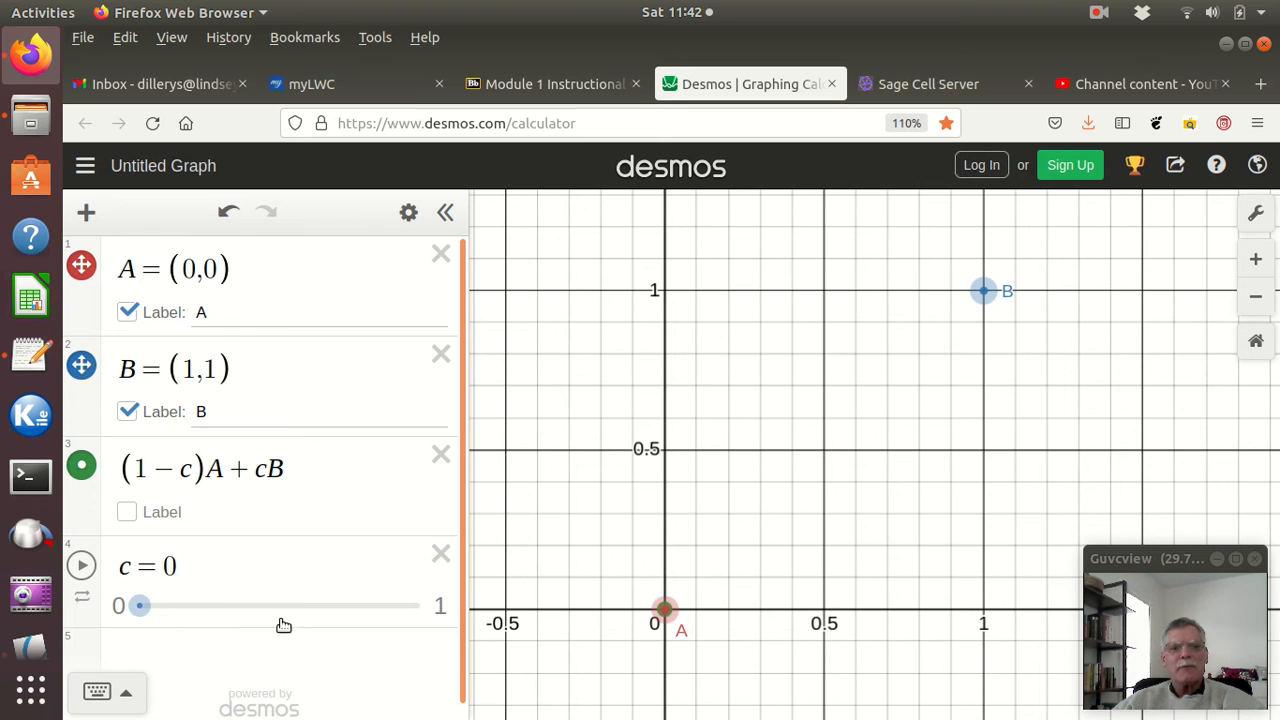
pyautogui.click(83, 567)
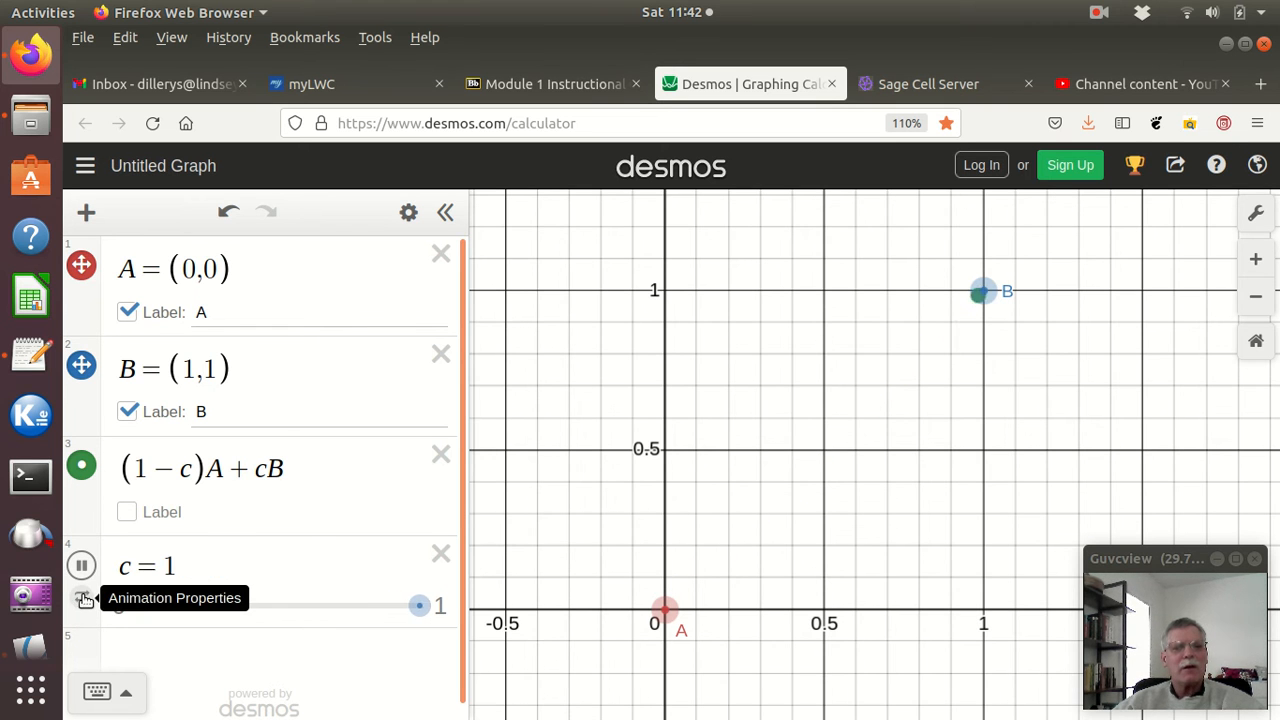
pyautogui.click(84, 598)
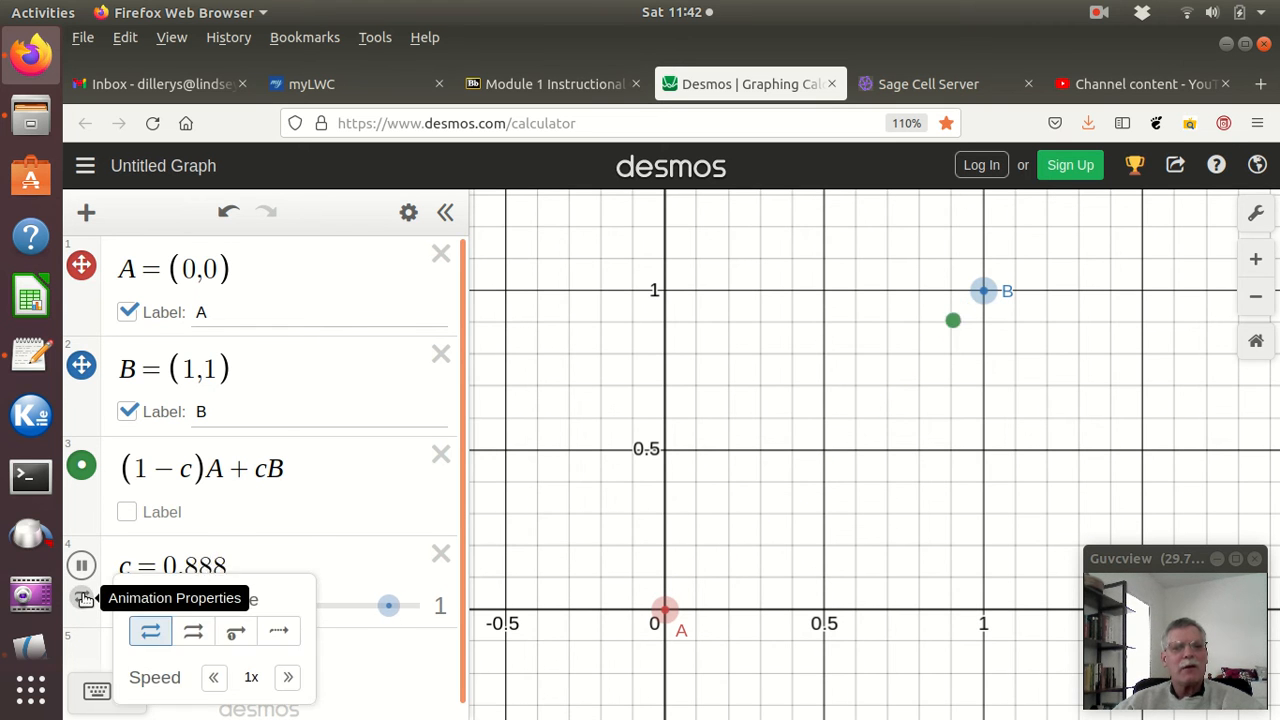
pyautogui.click(186, 634)
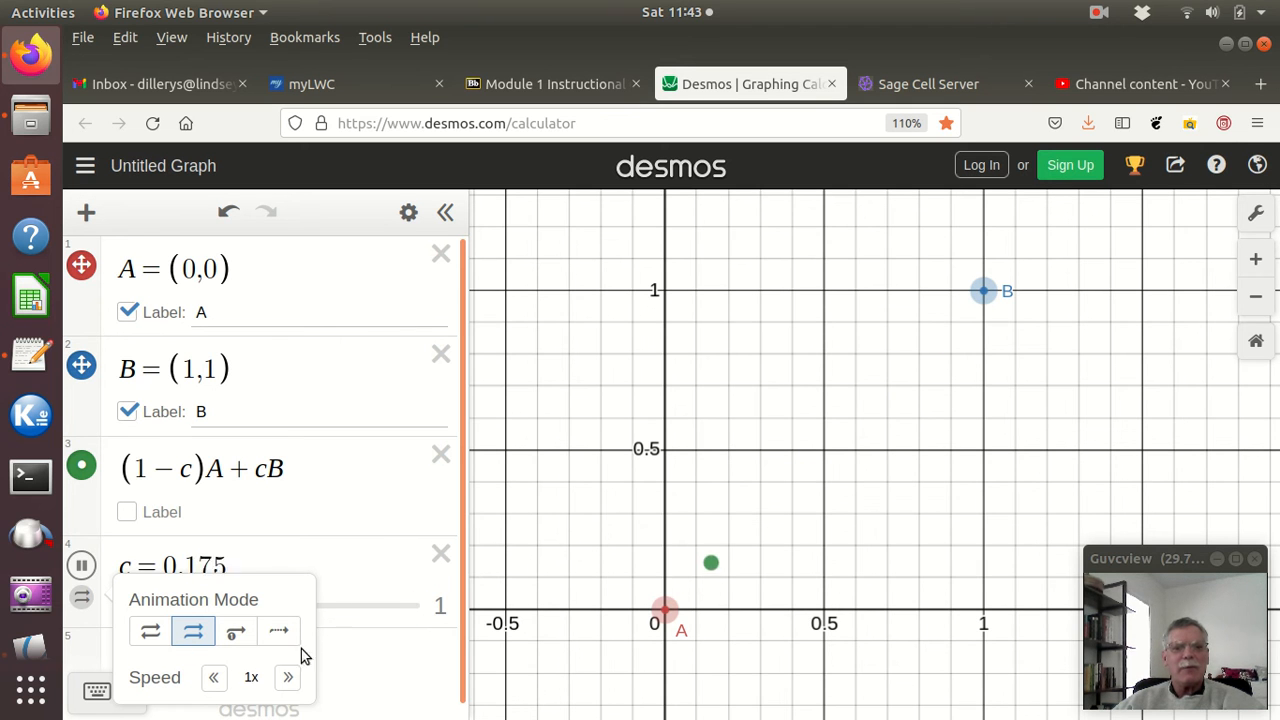
pyautogui.click(351, 565)
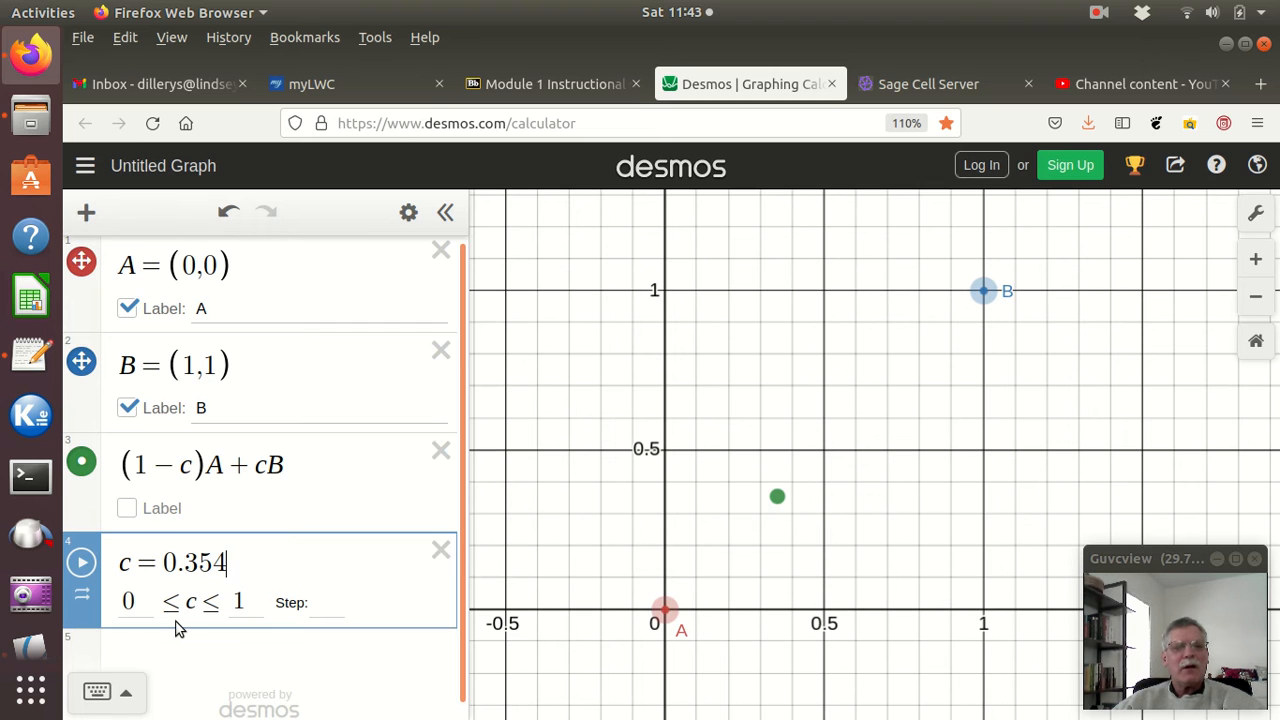
# Check the animation mode of slider c, run the animation between points A and B, and pause it
pyautogui.click(82, 597)
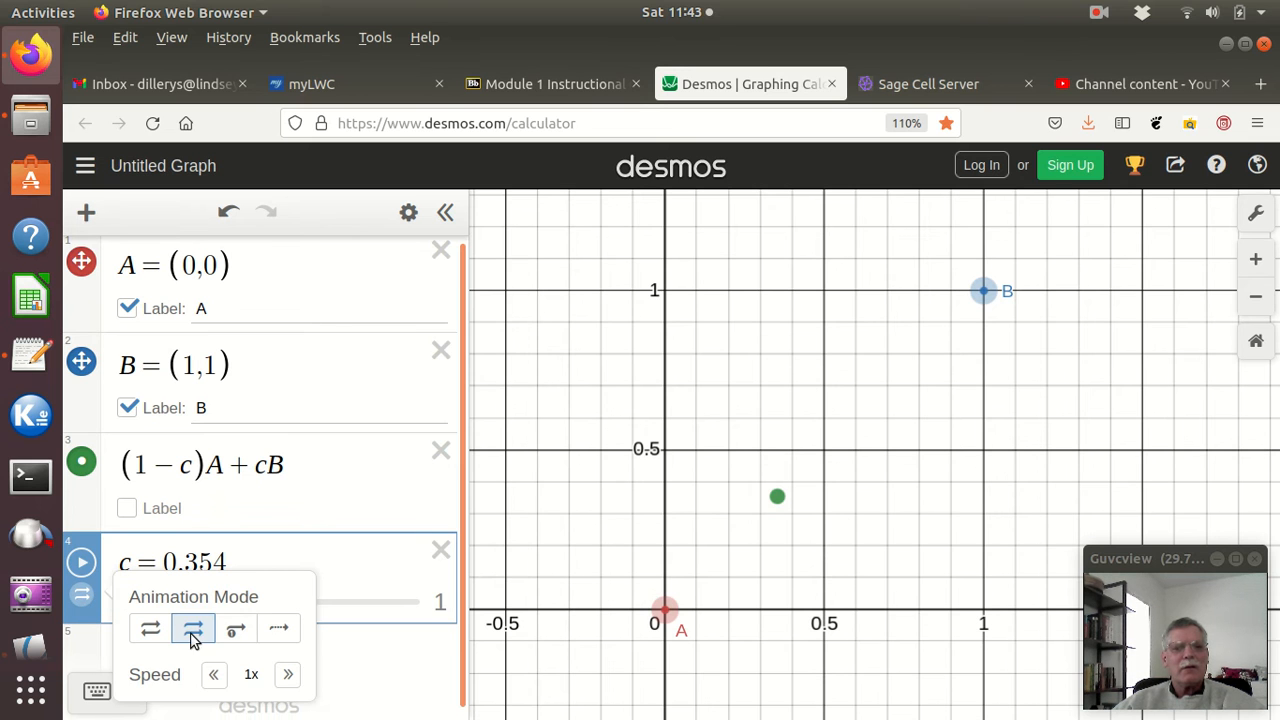
pyautogui.click(82, 597)
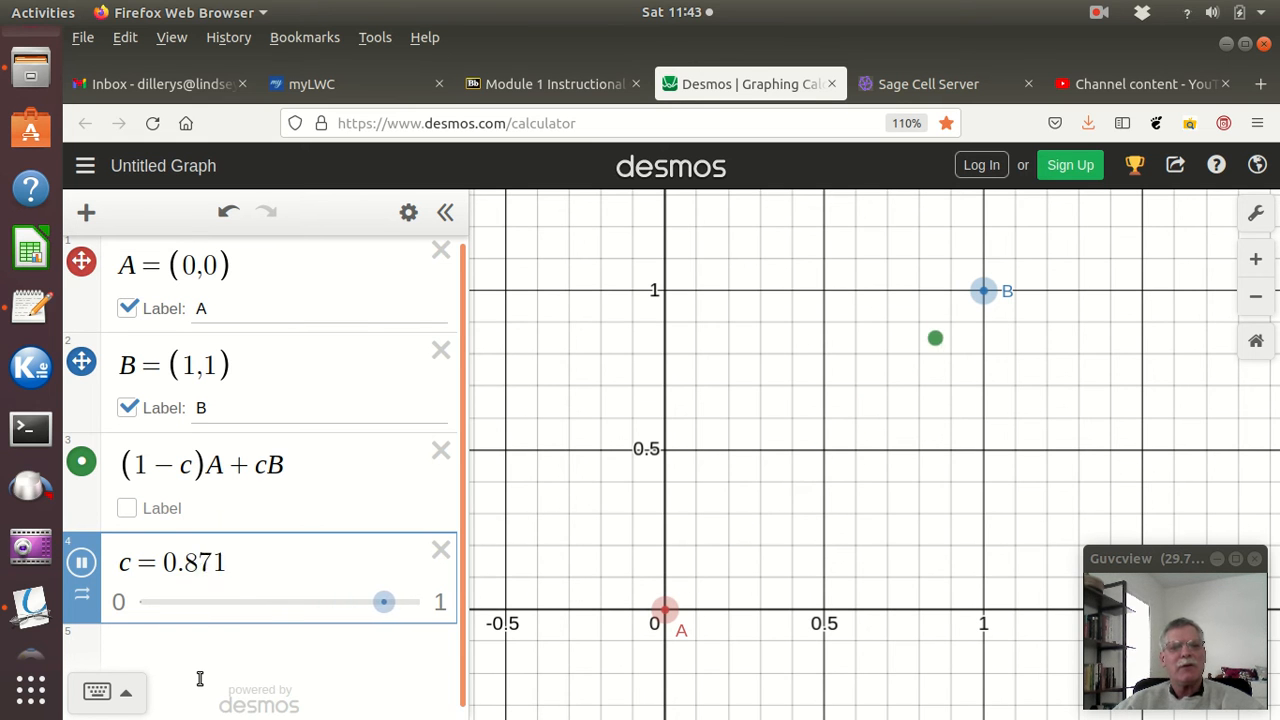
pyautogui.click(83, 563)
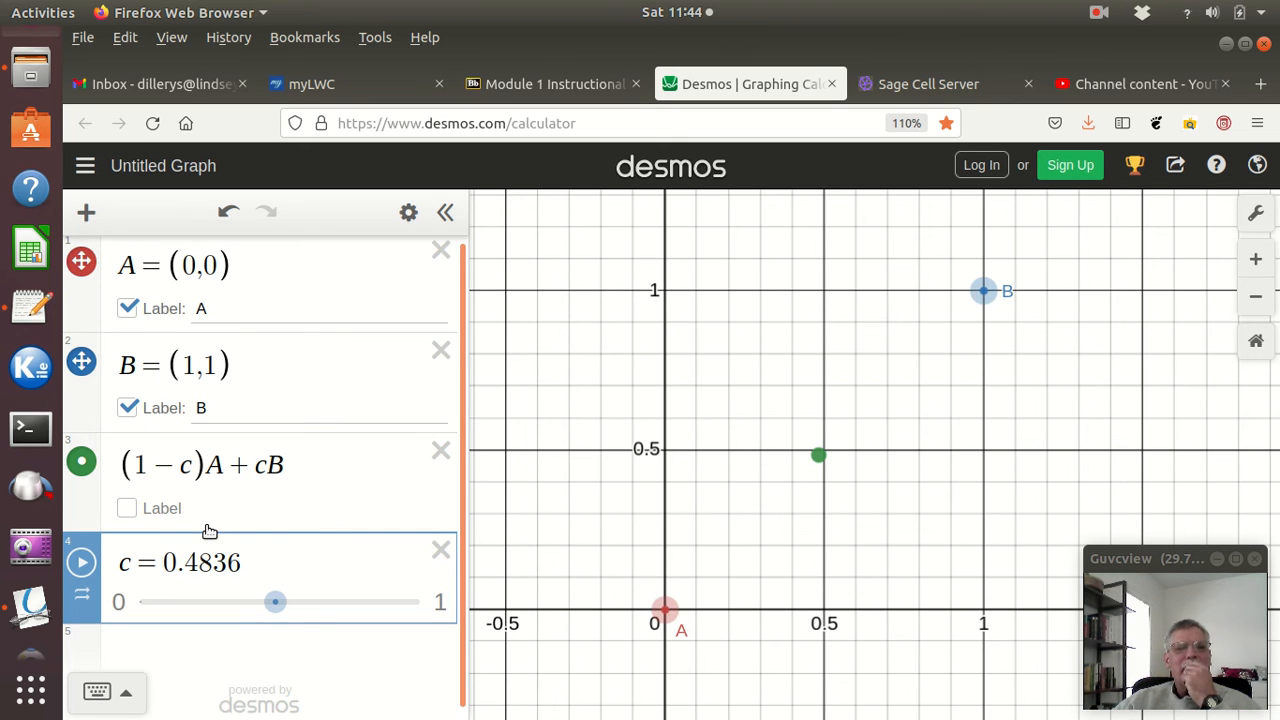
# Change the third expression back to (1-t)A+tB and set the upper limit of t to c
pyautogui.click(196, 470)
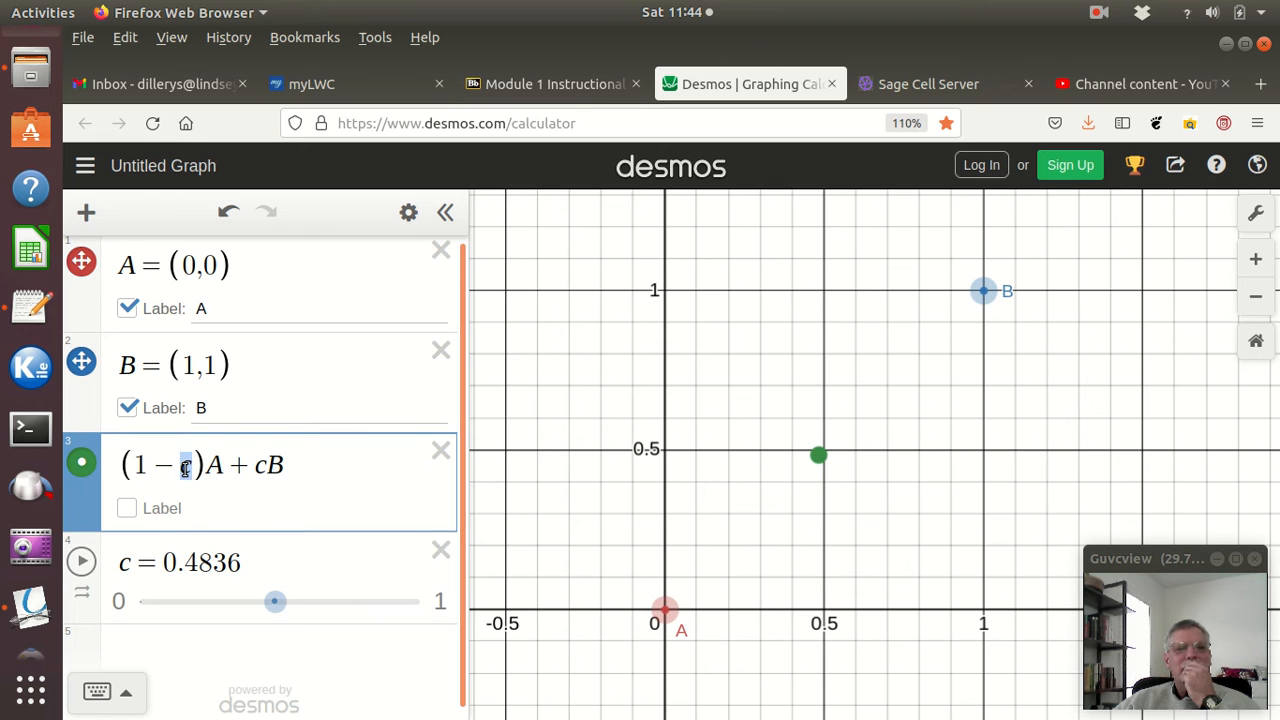
pyautogui.write('t')
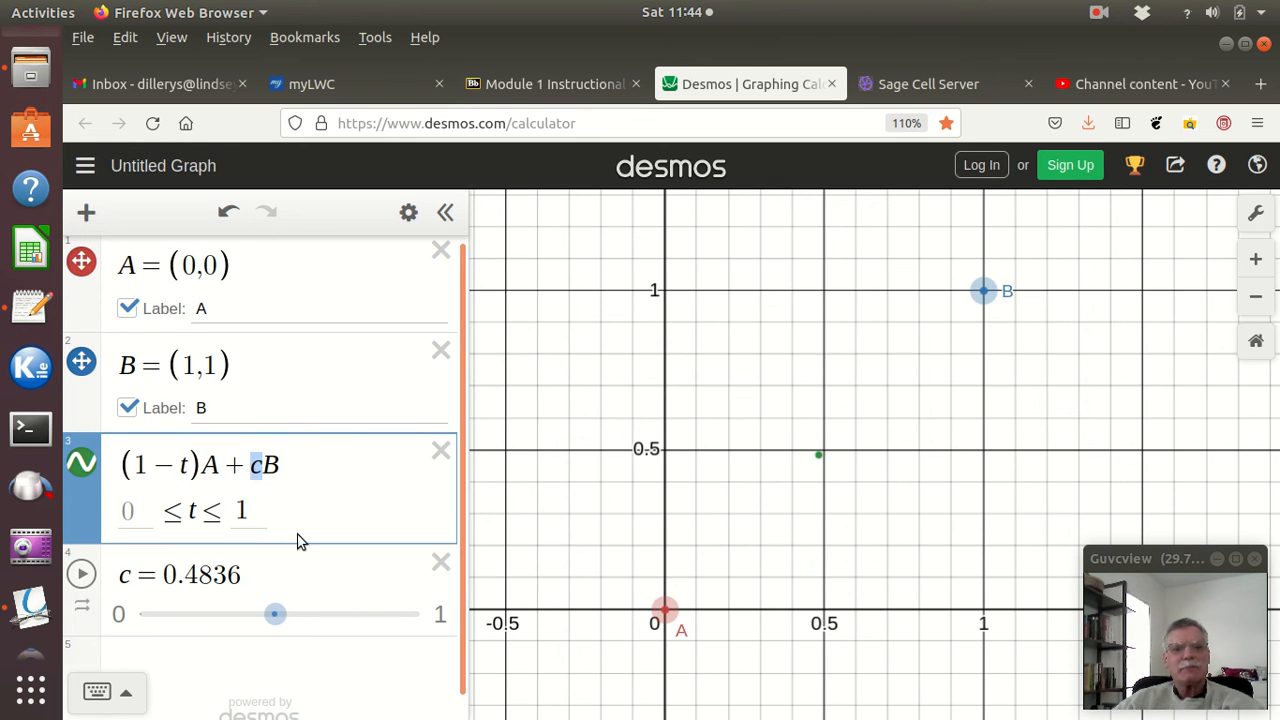
pyautogui.write('t')
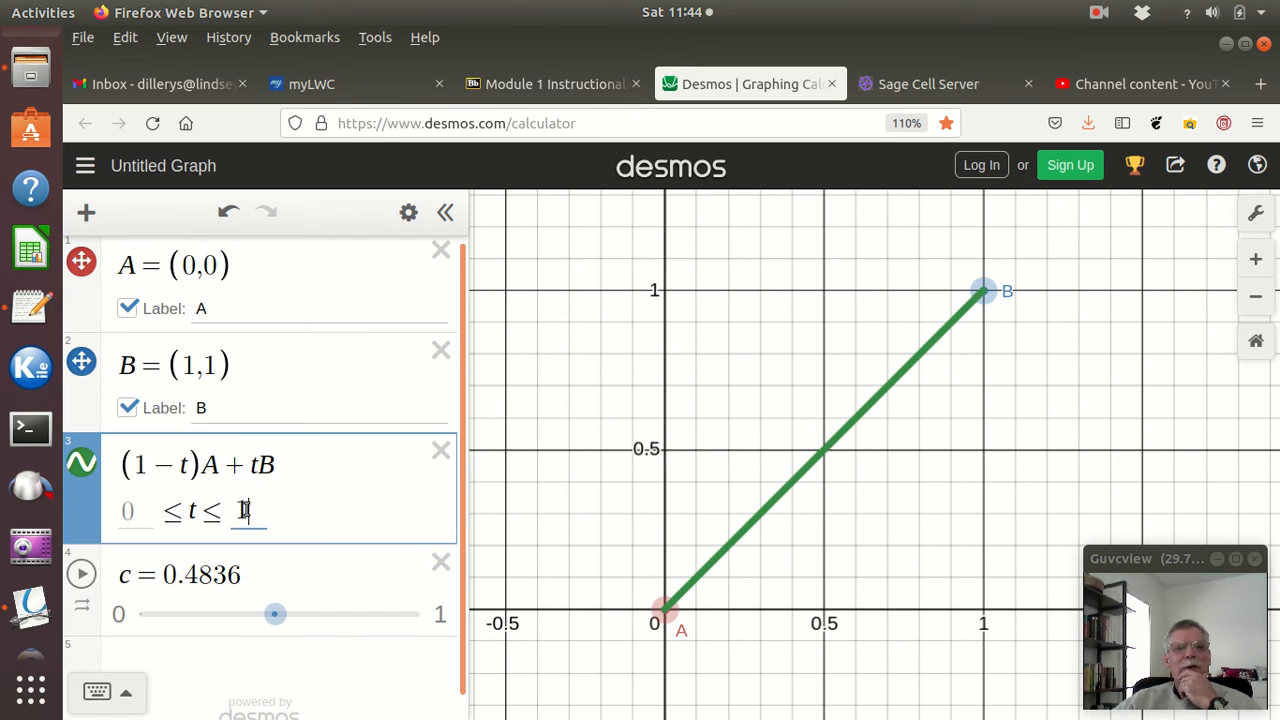
pyautogui.write('x')
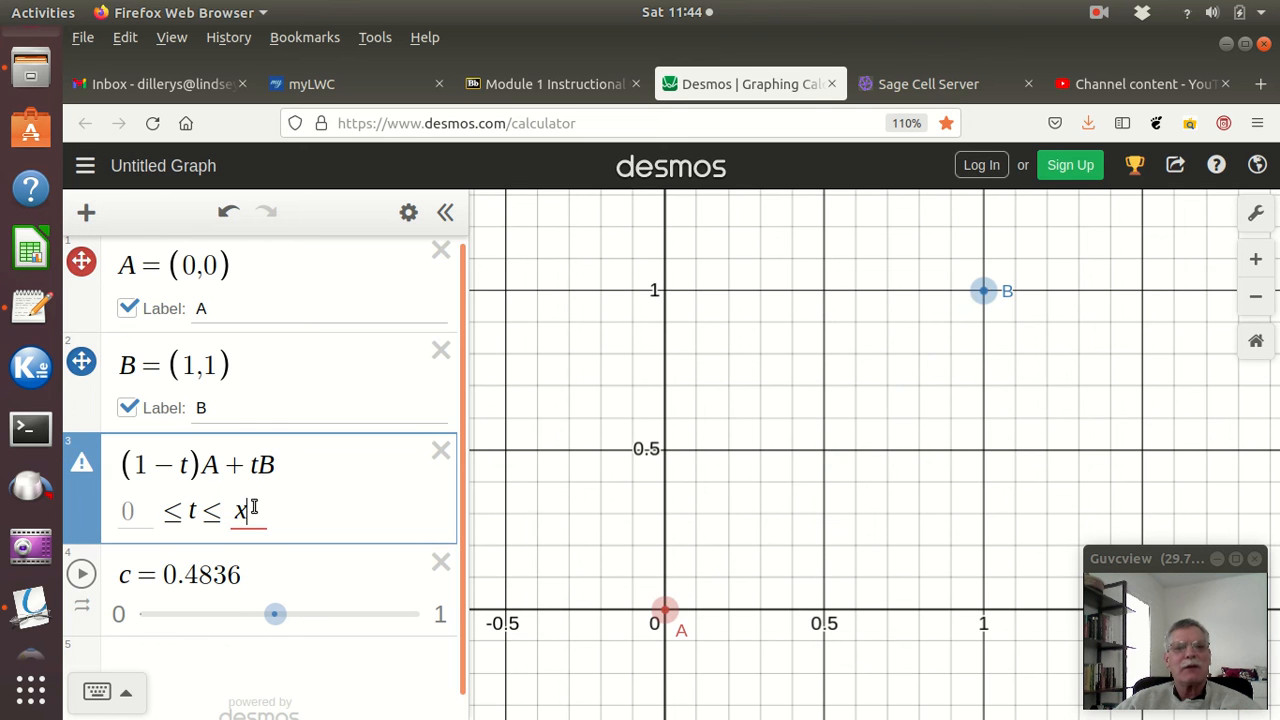
pyautogui.write('c')
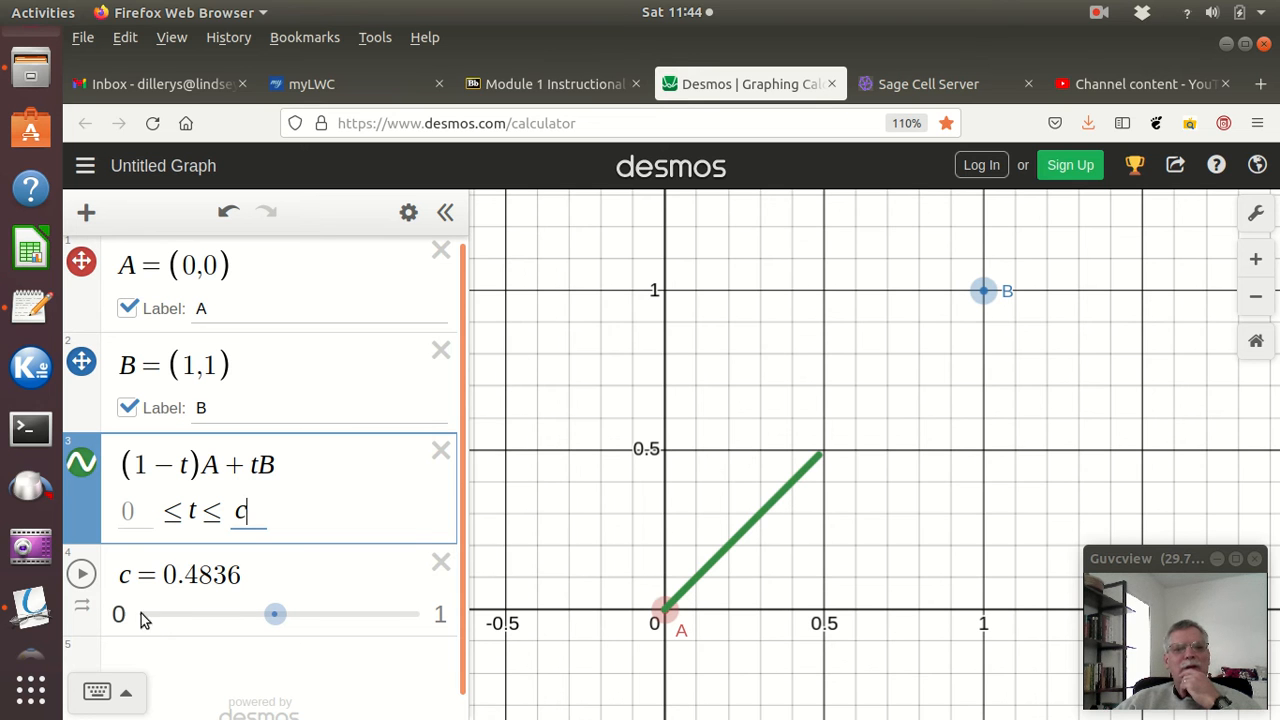
# Animate slider c and try moving point B to about (1.254, 0.467) and back to about (1, 1.003)
pyautogui.click(82, 574)
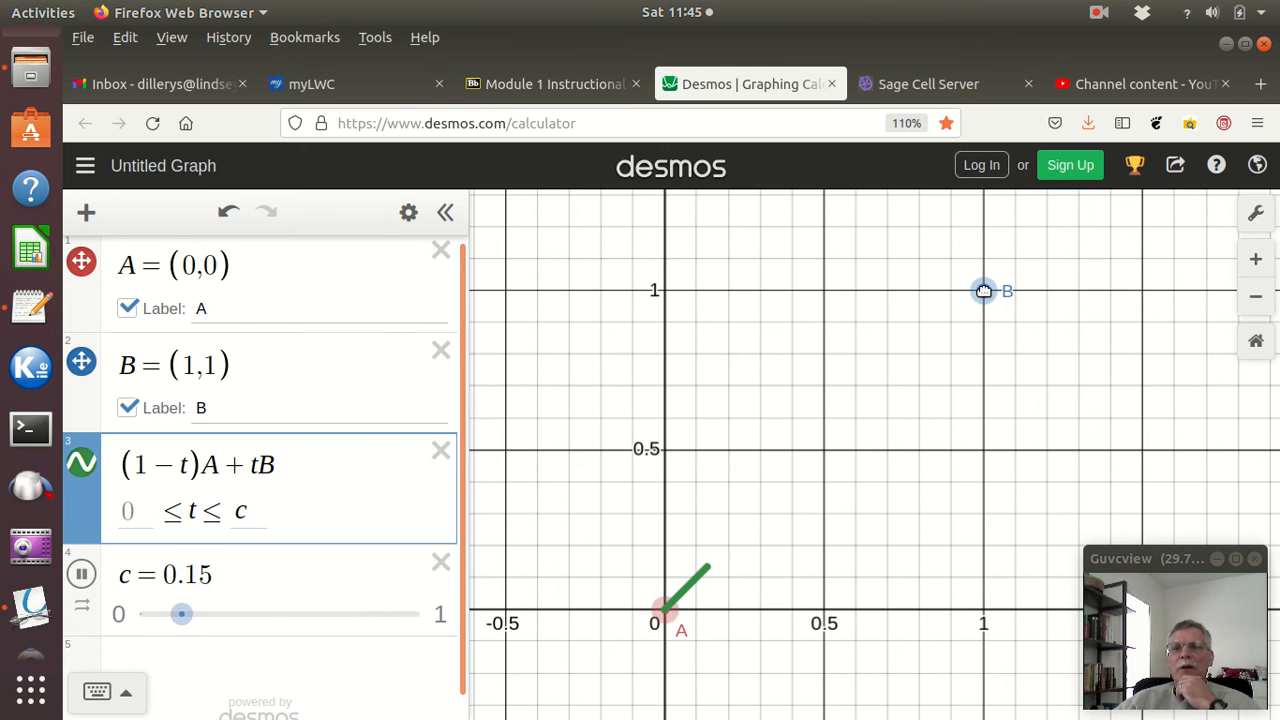
pyautogui.moveTo(984, 291); pyautogui.dragTo(1057, 460)
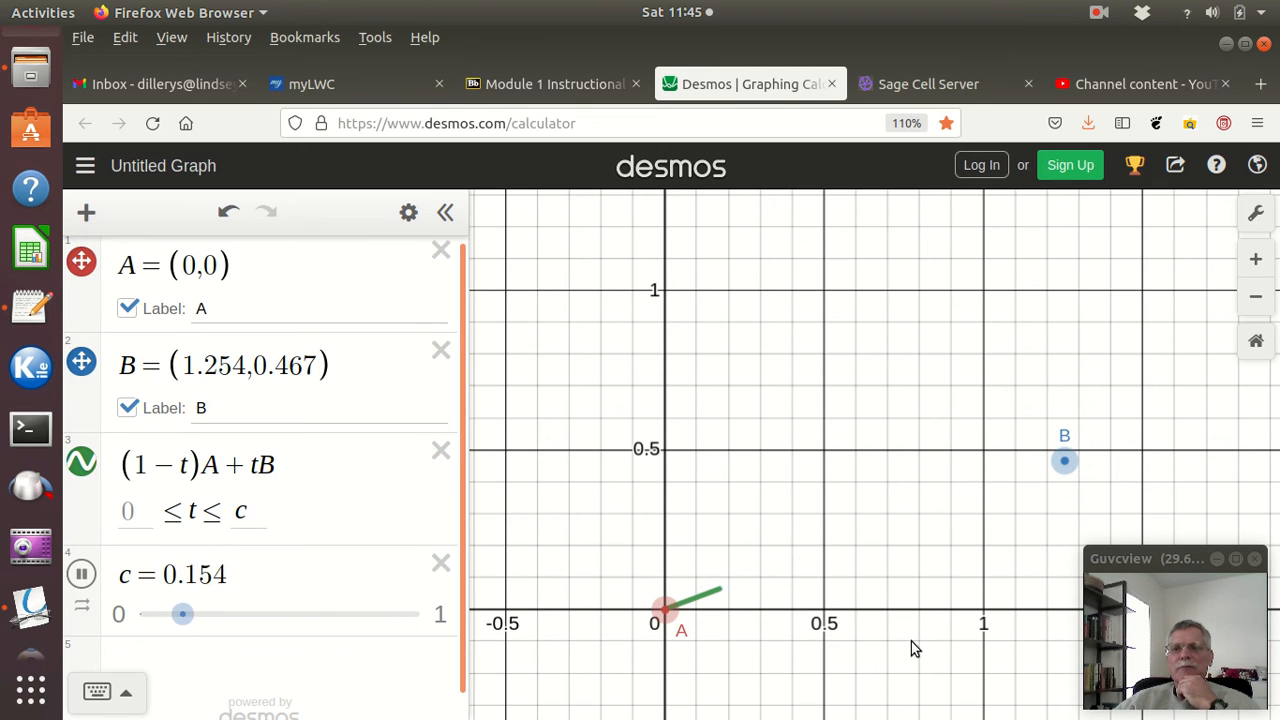
pyautogui.moveTo(1065, 441); pyautogui.dragTo(984, 293)
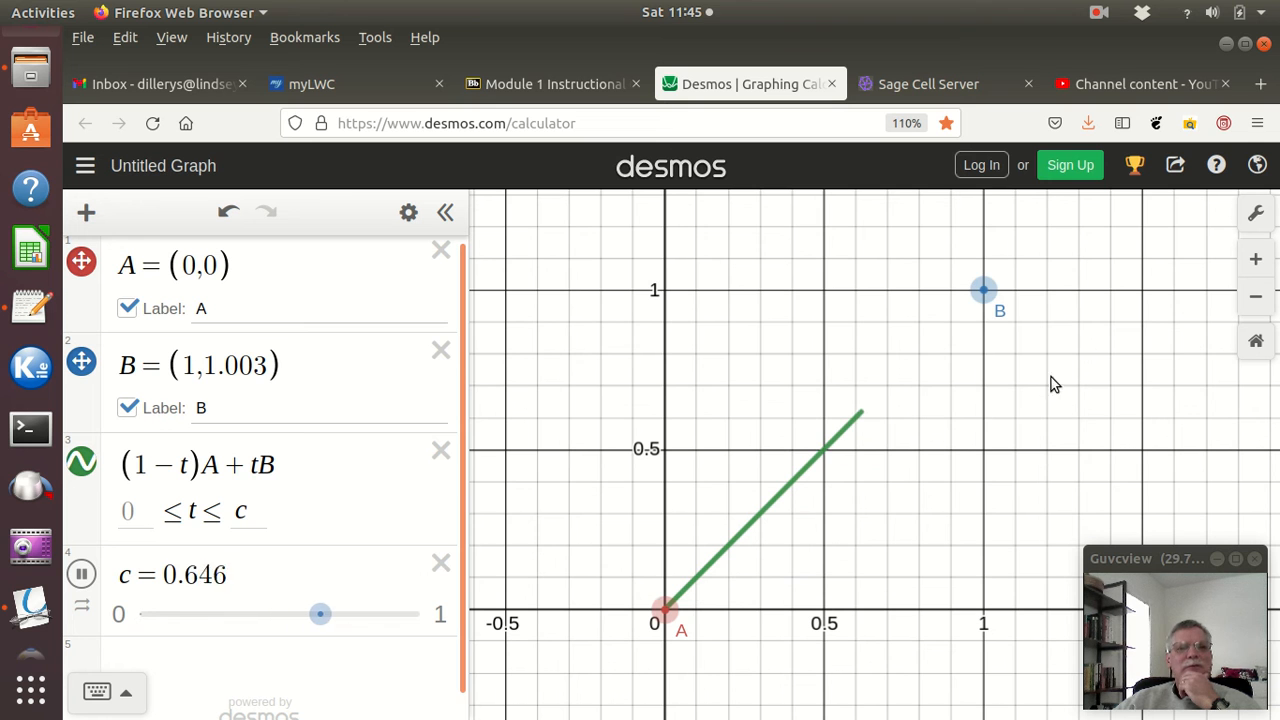
# Set point B's coordinates to exactly (1,1) and pause the animation of slider c
pyautogui.moveTo(268, 368); pyautogui.dragTo(238, 390)
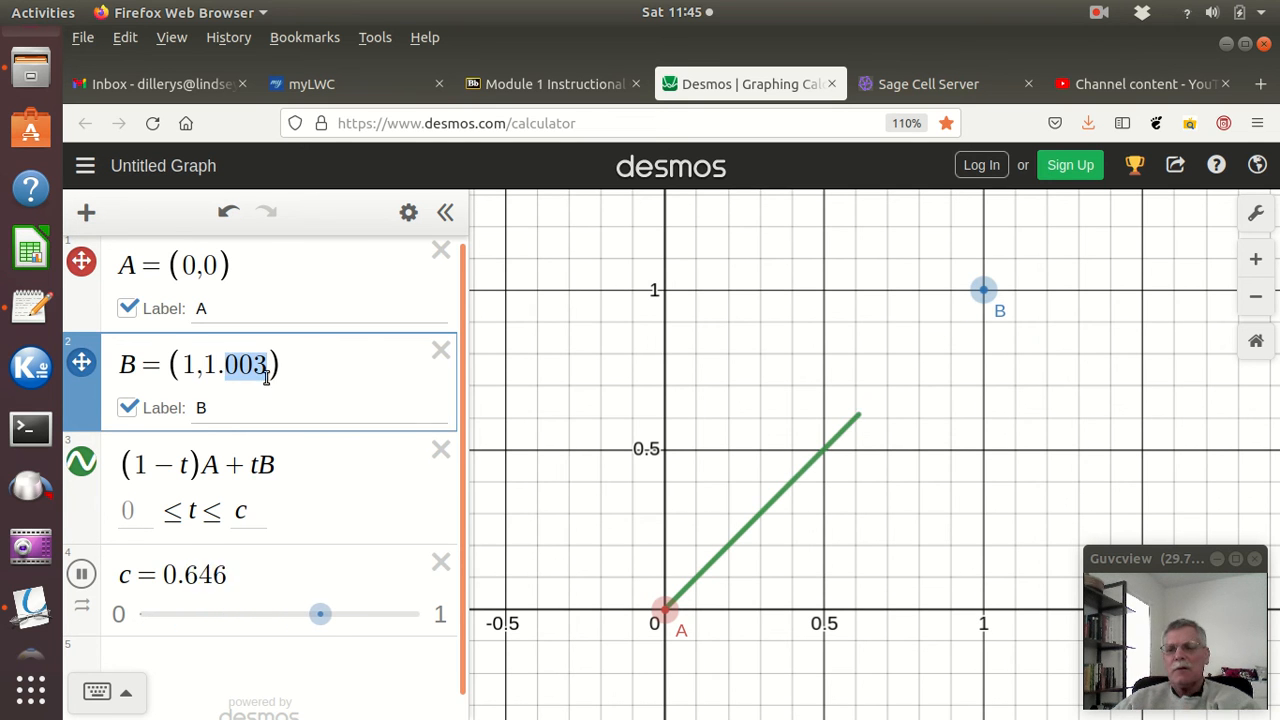
pyautogui.press('BackSpace')
pyautogui.press('BackSpace')
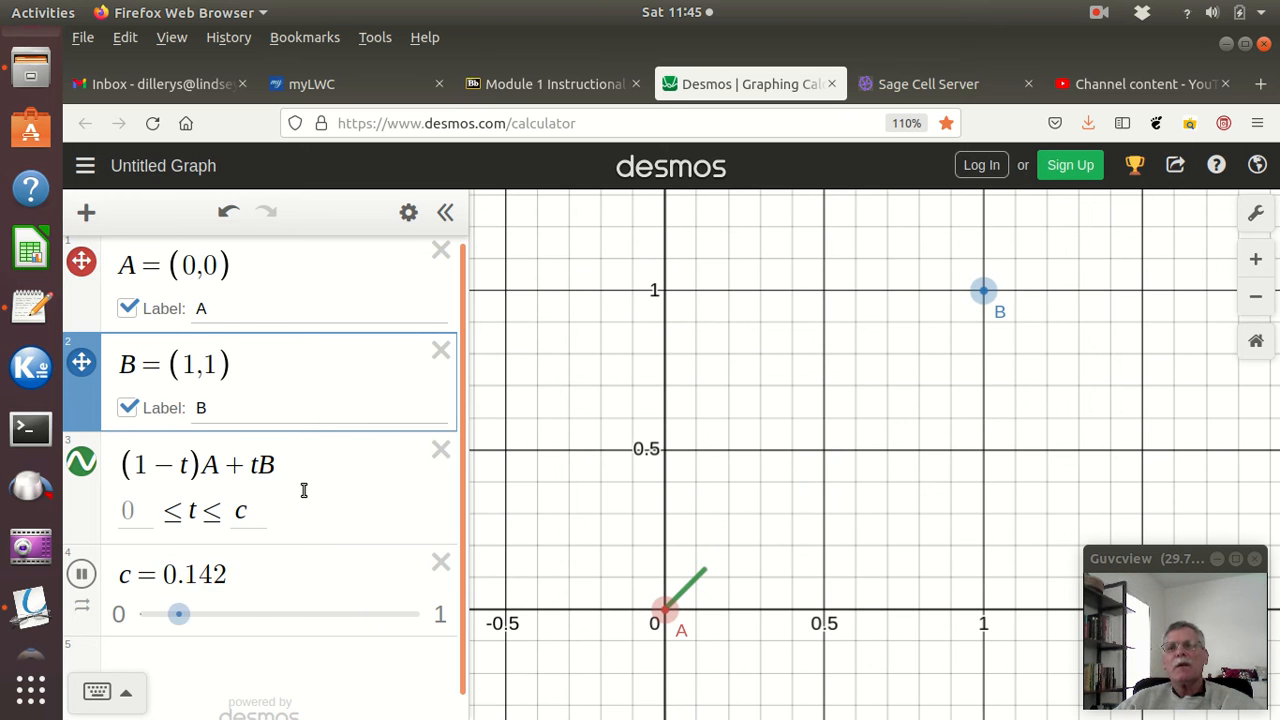
pyautogui.click(82, 573)
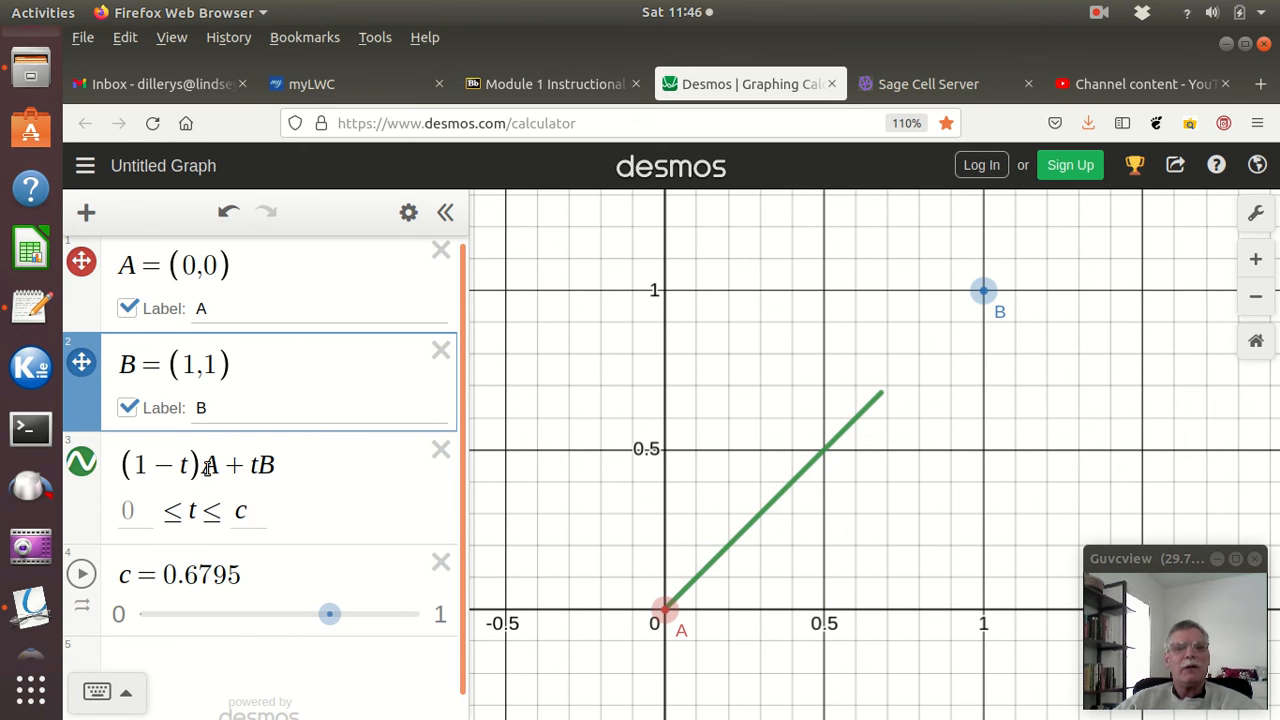
# Plot a horizontal segment along the x-axis by entering (t,0) as the fifth expression
pyautogui.scroll(-1, 222, 482)
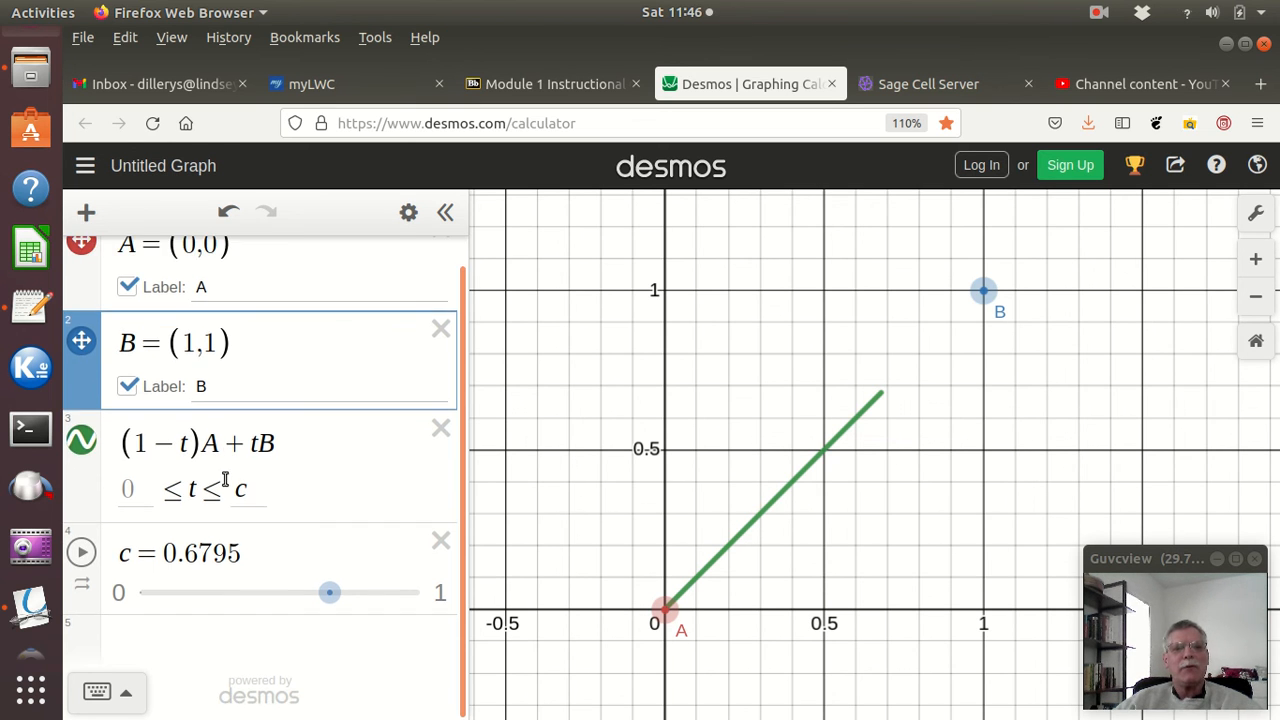
pyautogui.click(214, 636)
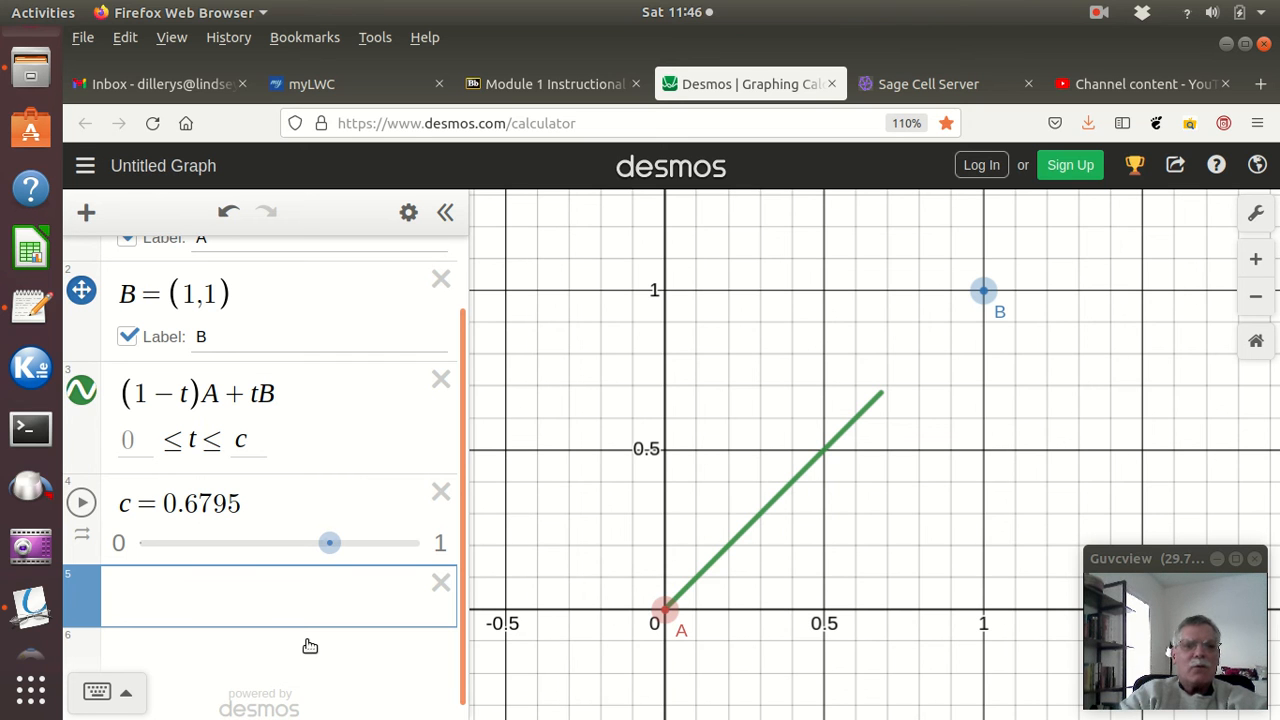
pyautogui.write('(')
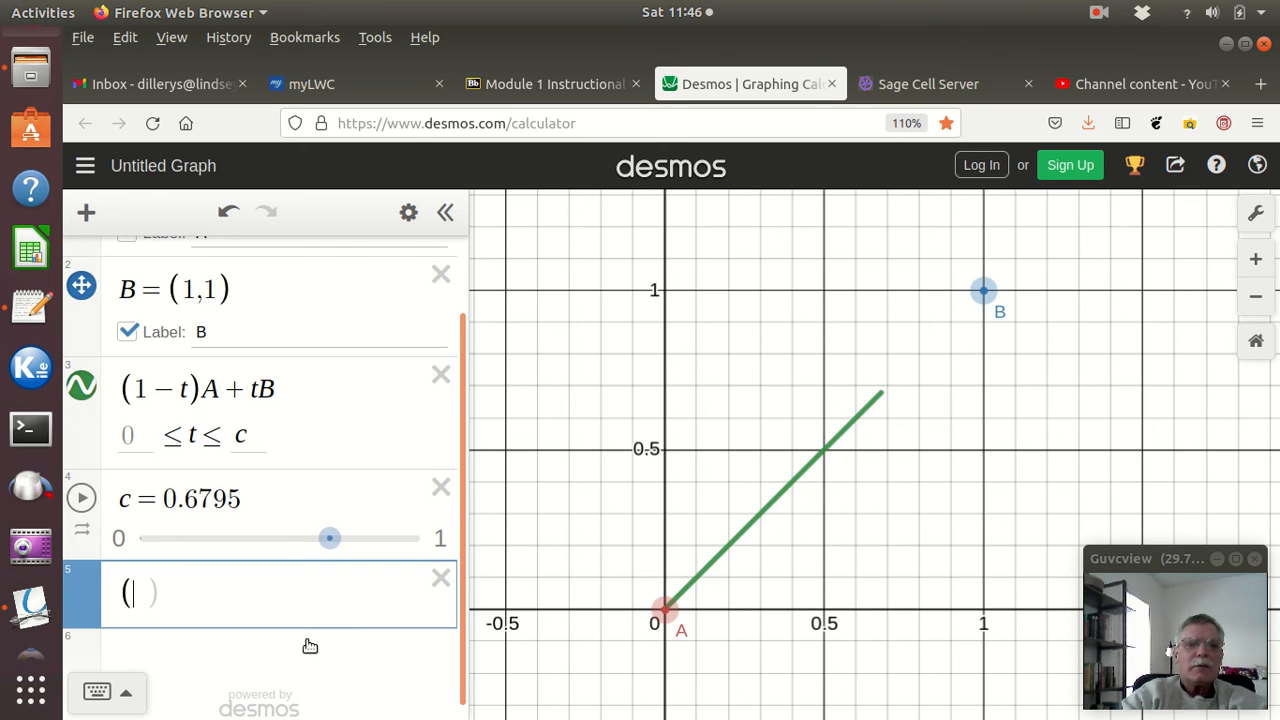
pyautogui.write('t,0')
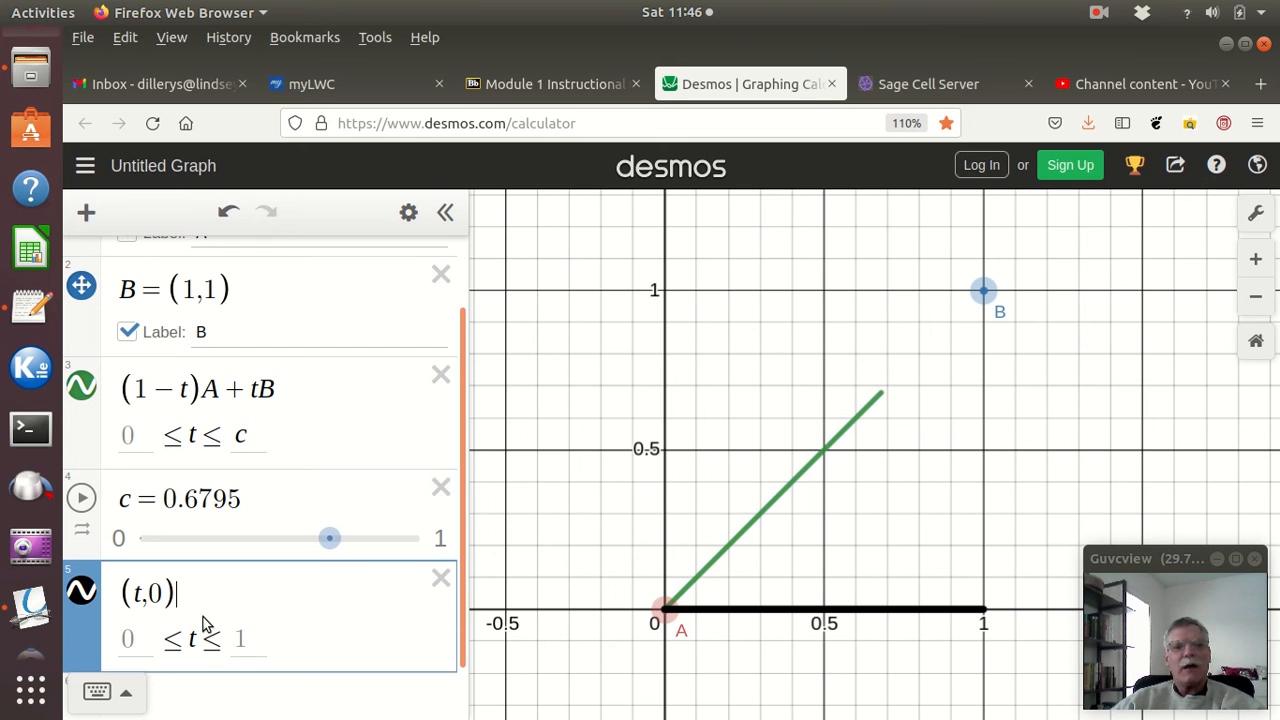
# Plot a vertical segment at x = 1 by entering (1,t) as the sixth expression
pyautogui.scroll(-1, 210, 649)
pyautogui.click(207, 644)
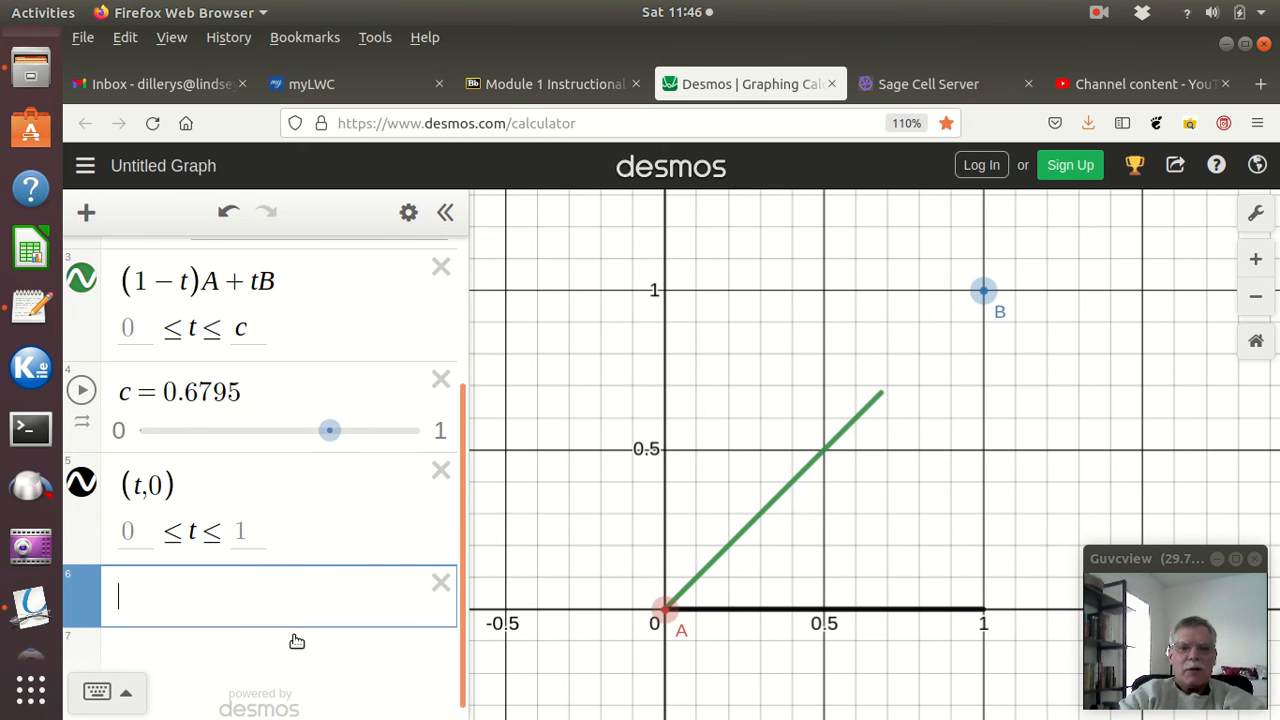
pyautogui.write('(1,')
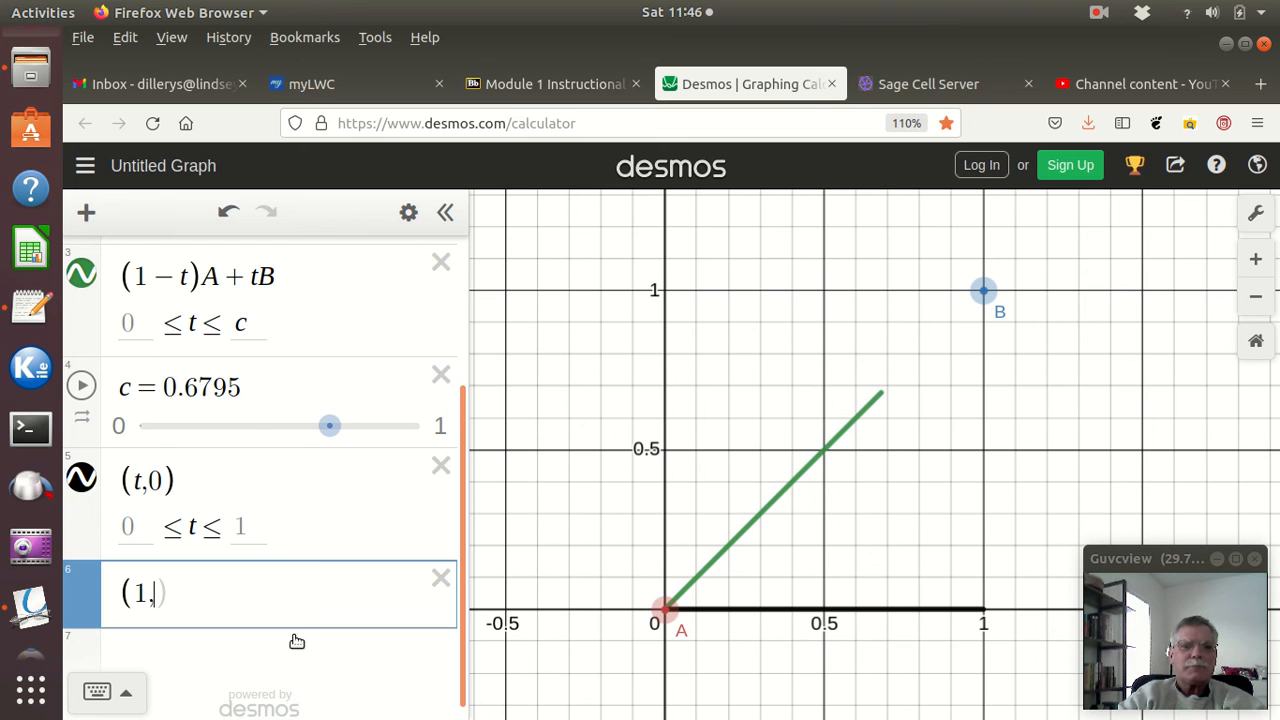
pyautogui.write('t')
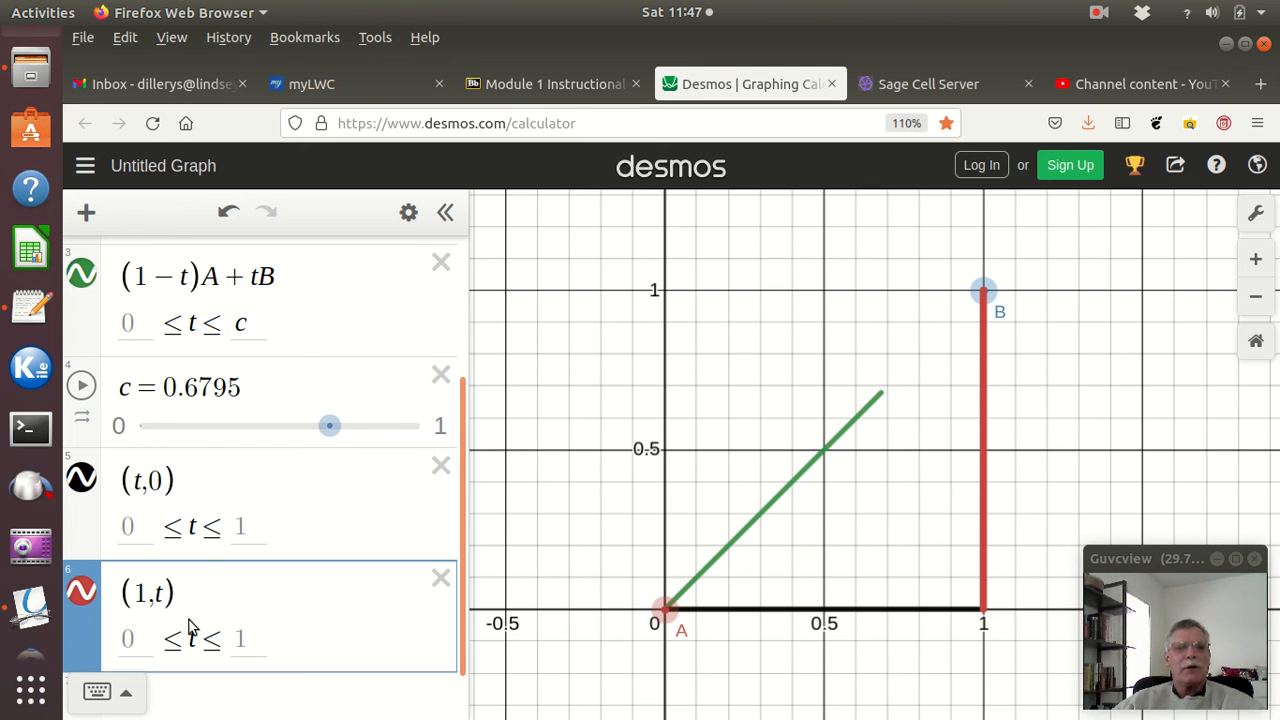
# Set the vertical segment's parameter range to 1 ≤ t ≤ 2 and rewrite the sixth expression as (1,t−1)
pyautogui.click(140, 638)
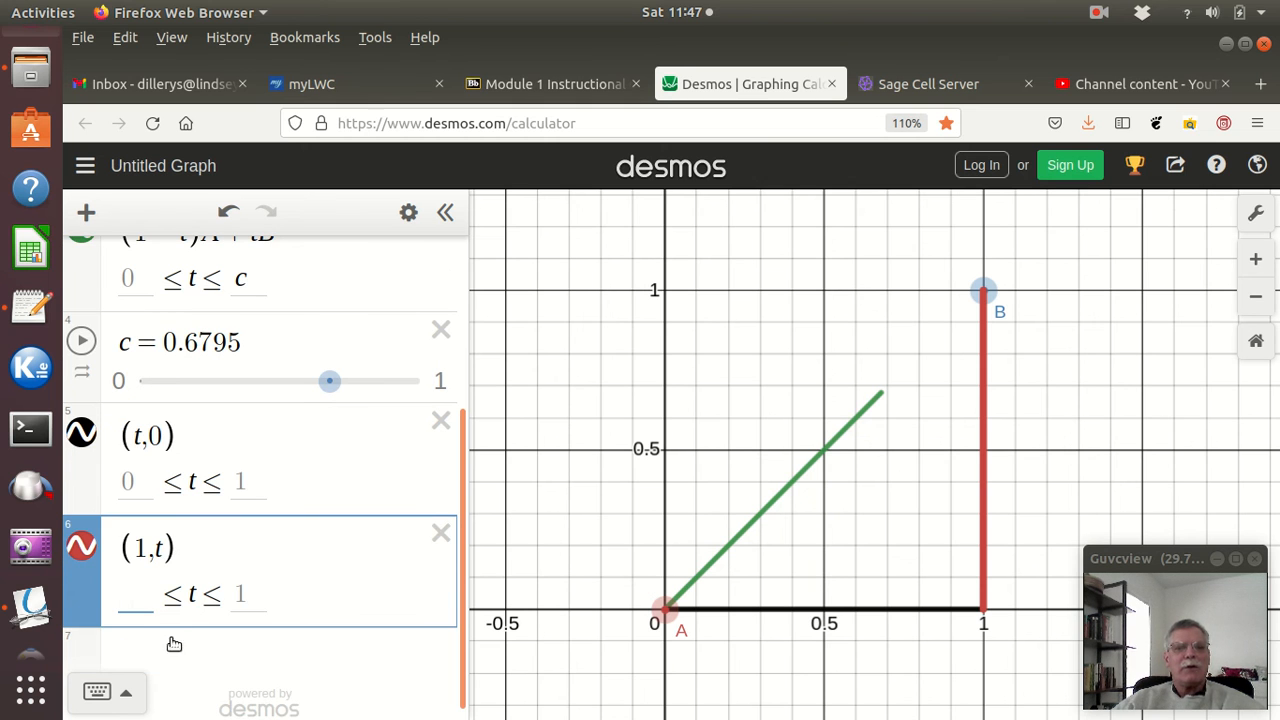
pyautogui.write('2')
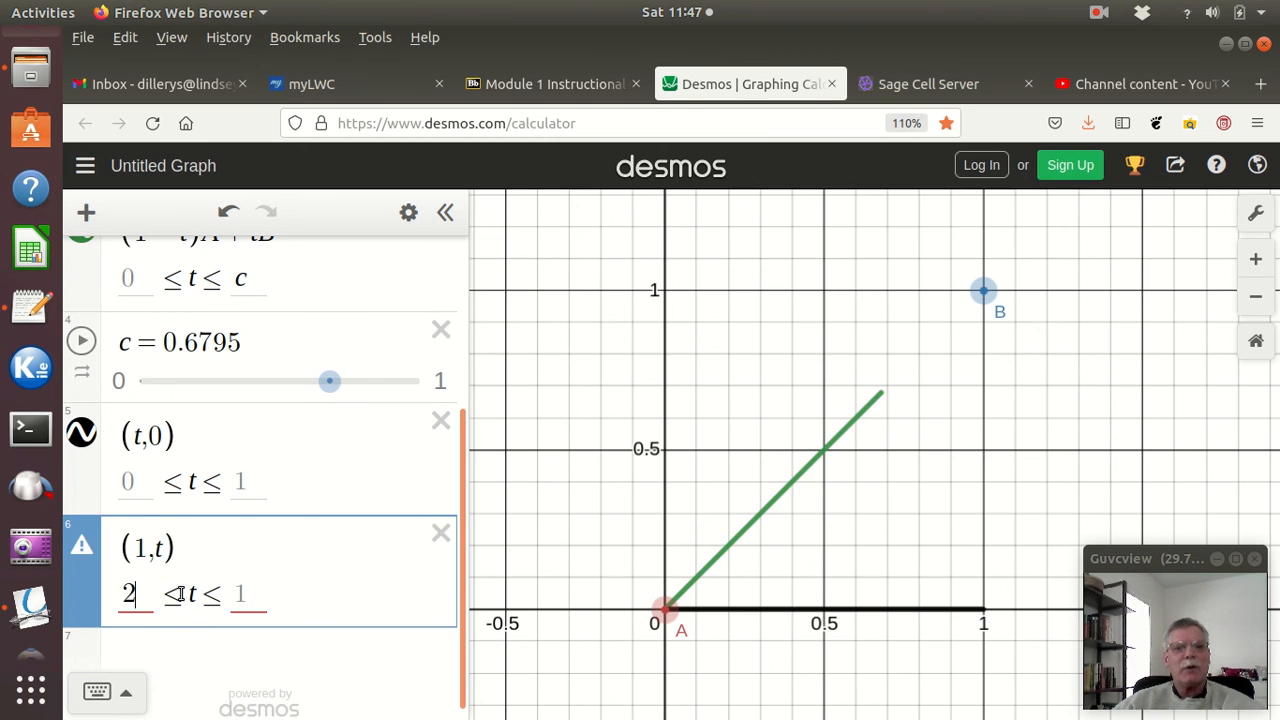
pyautogui.press('BackSpace')
pyautogui.write('1')
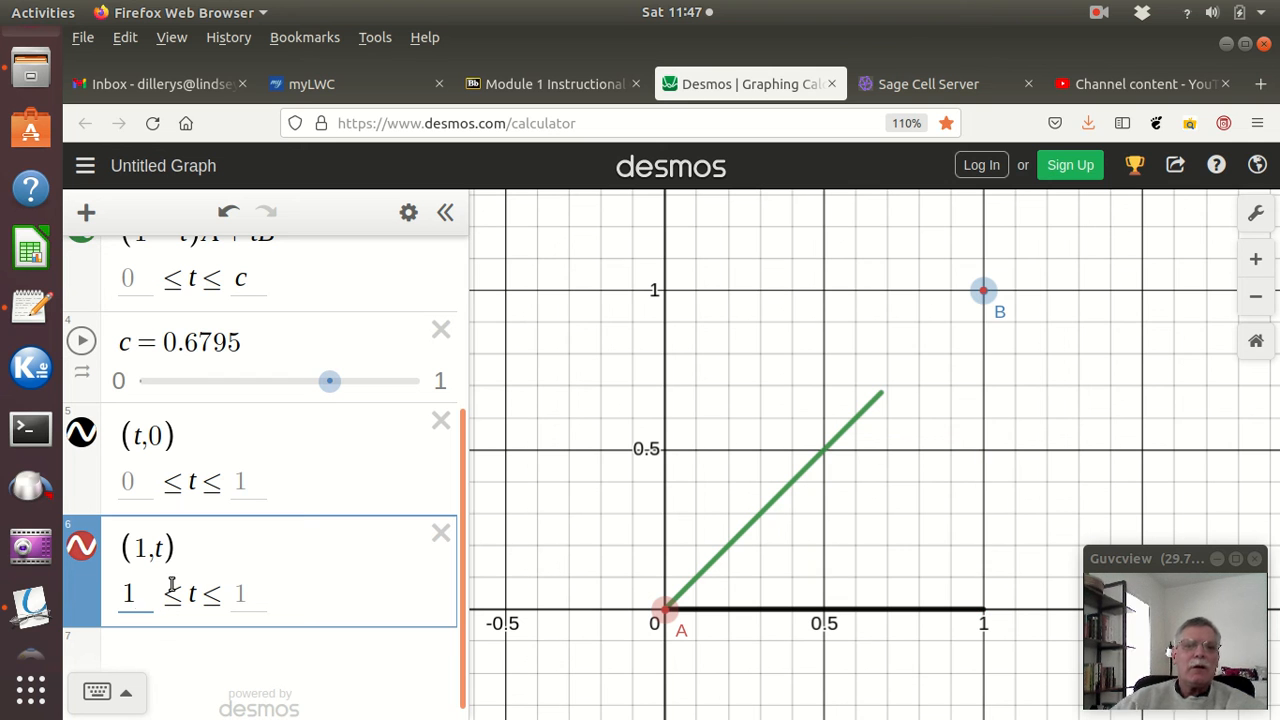
pyautogui.click(248, 594)
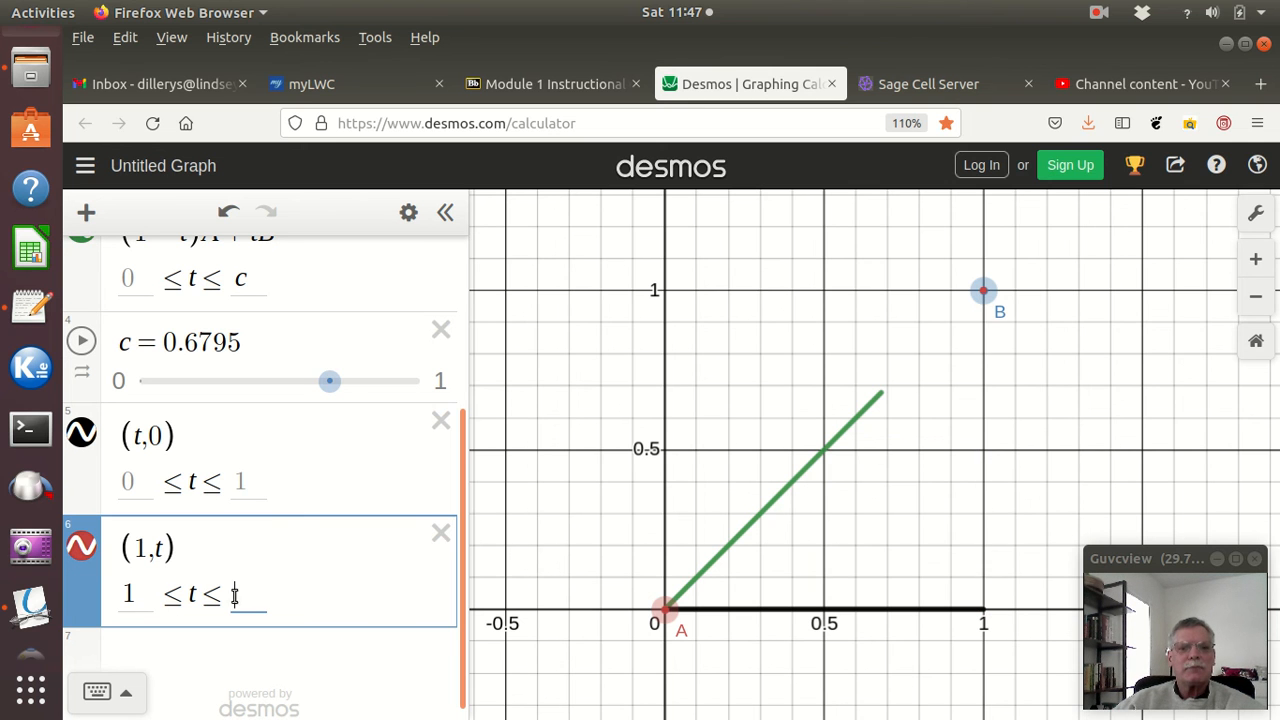
pyautogui.write('2')
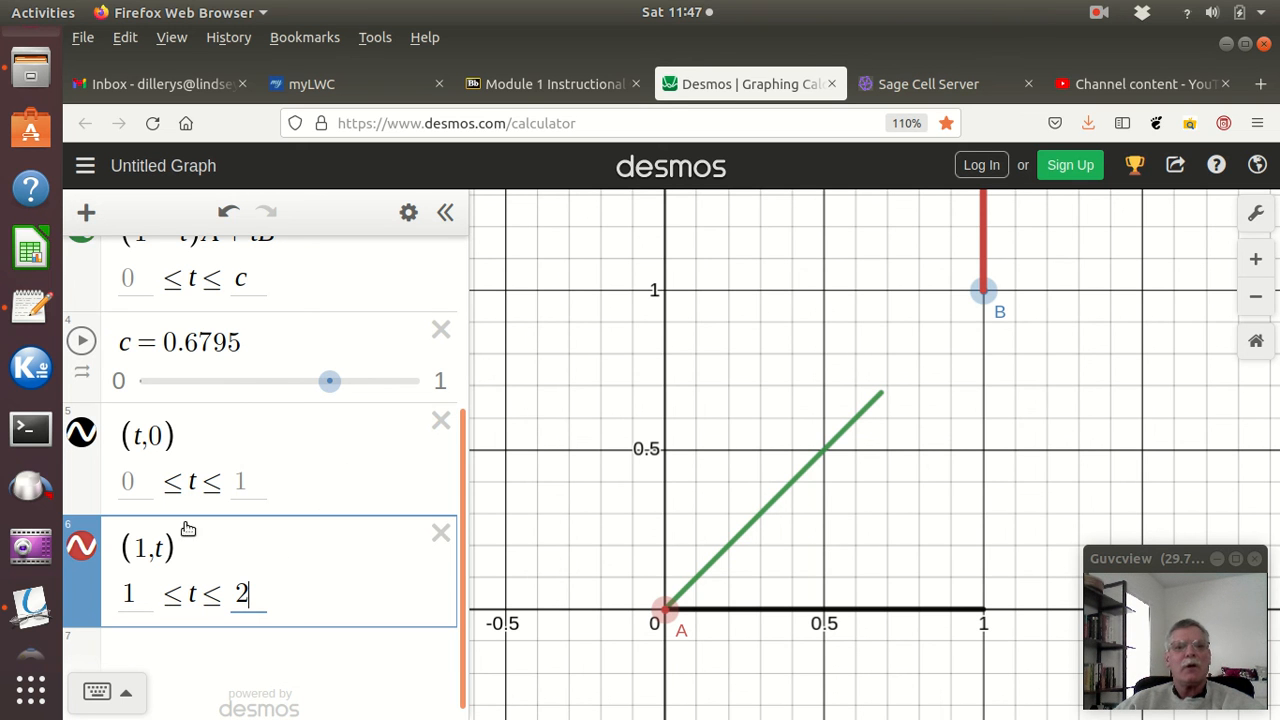
pyautogui.click(156, 547)
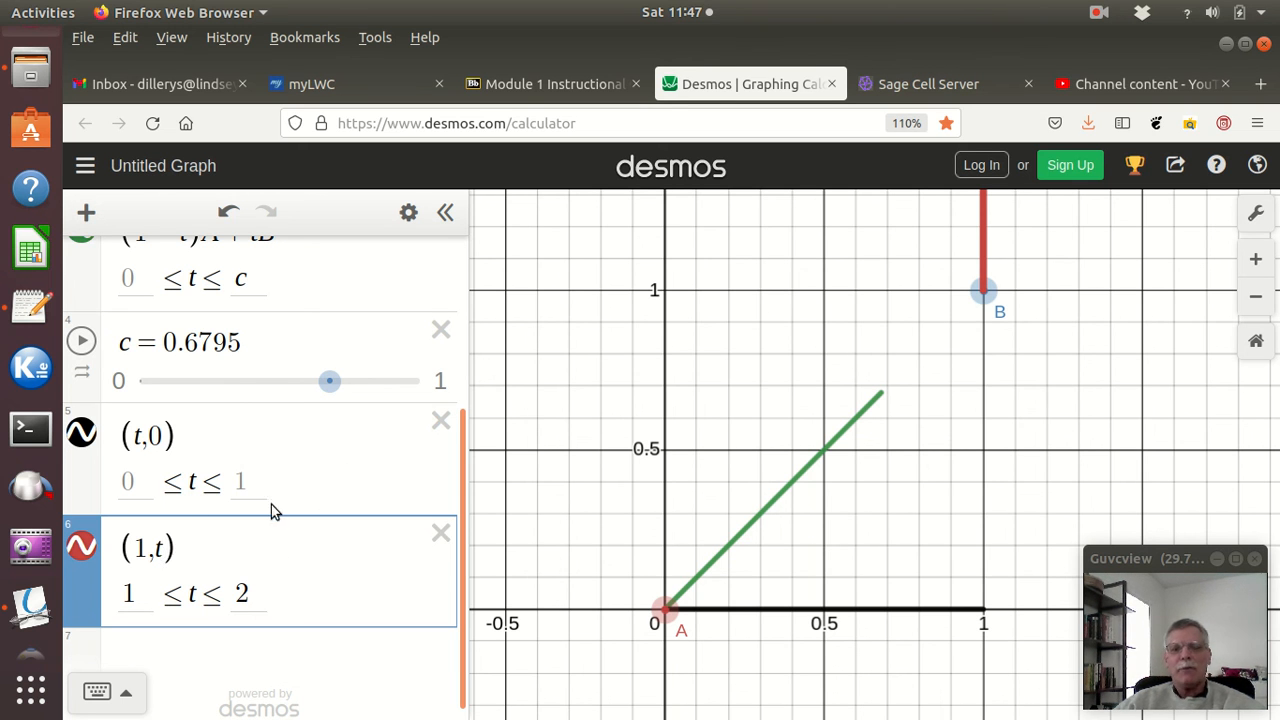
pyautogui.write('-1')
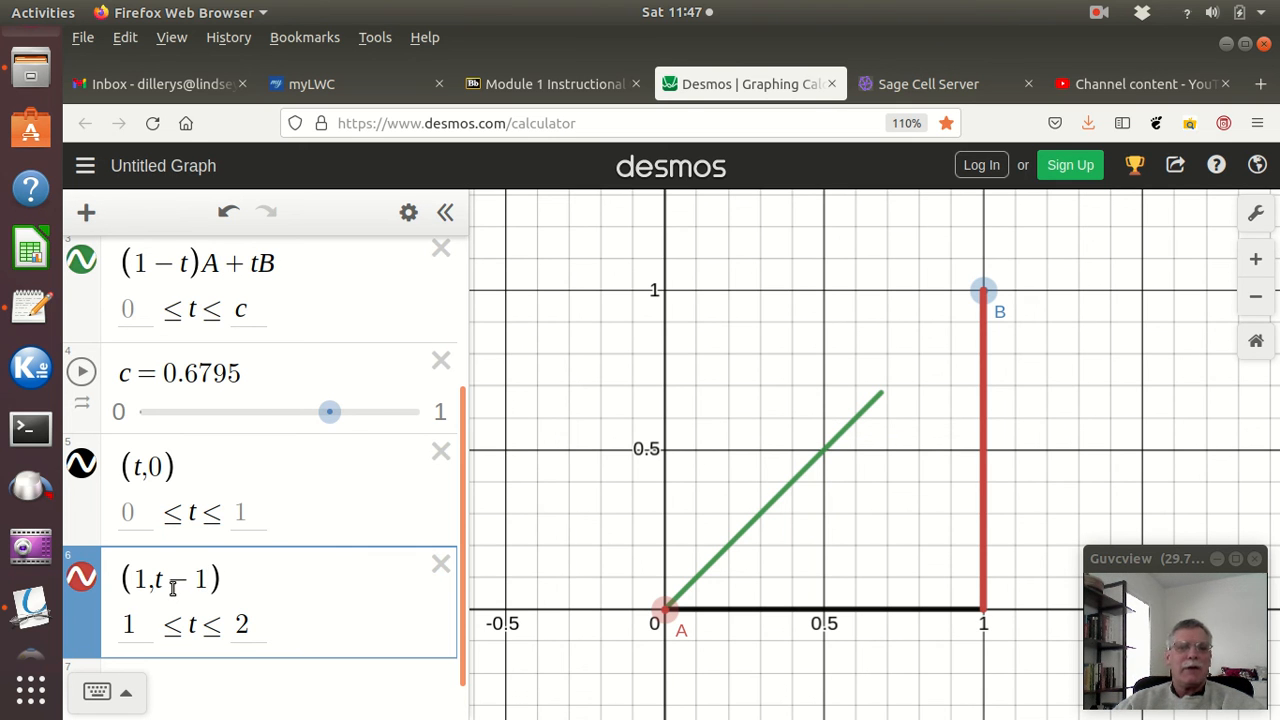
# Turn the fifth expression into a piecewise definition by putting the condition 0 ≤ t ≤ 1 before (t,0)
pyautogui.click(122, 472)
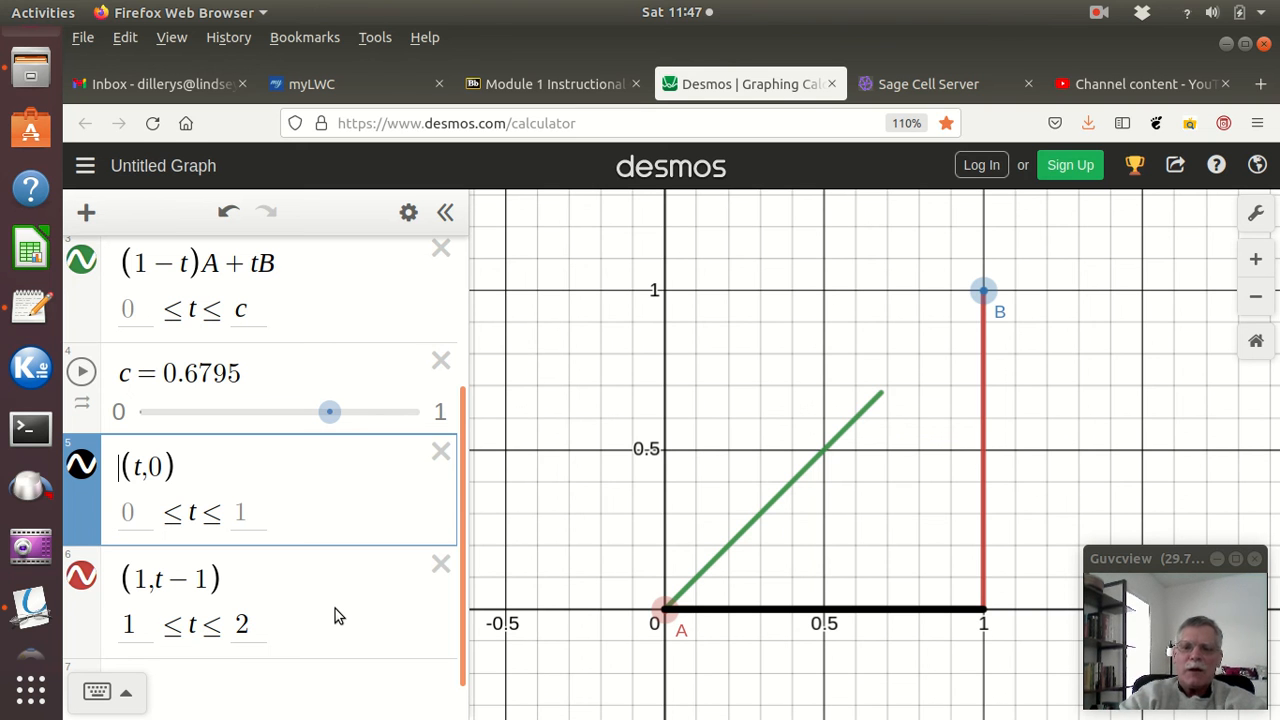
pyautogui.write('{')
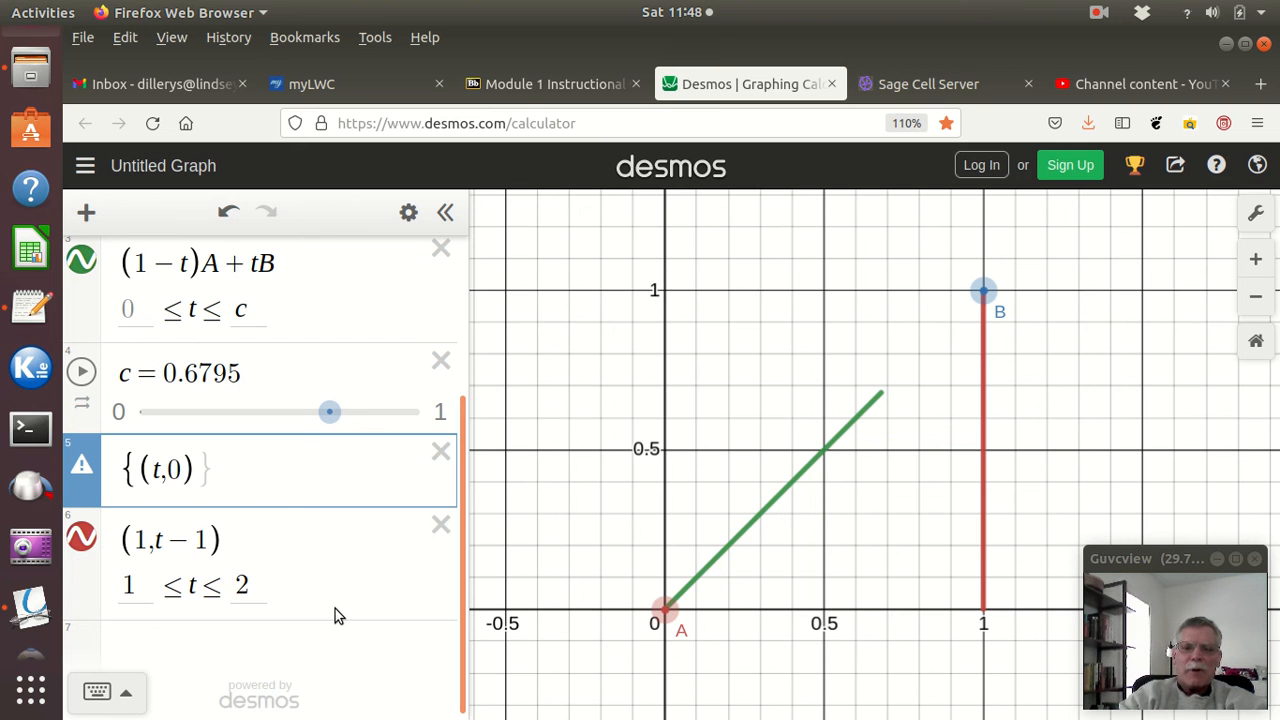
pyautogui.write('0')
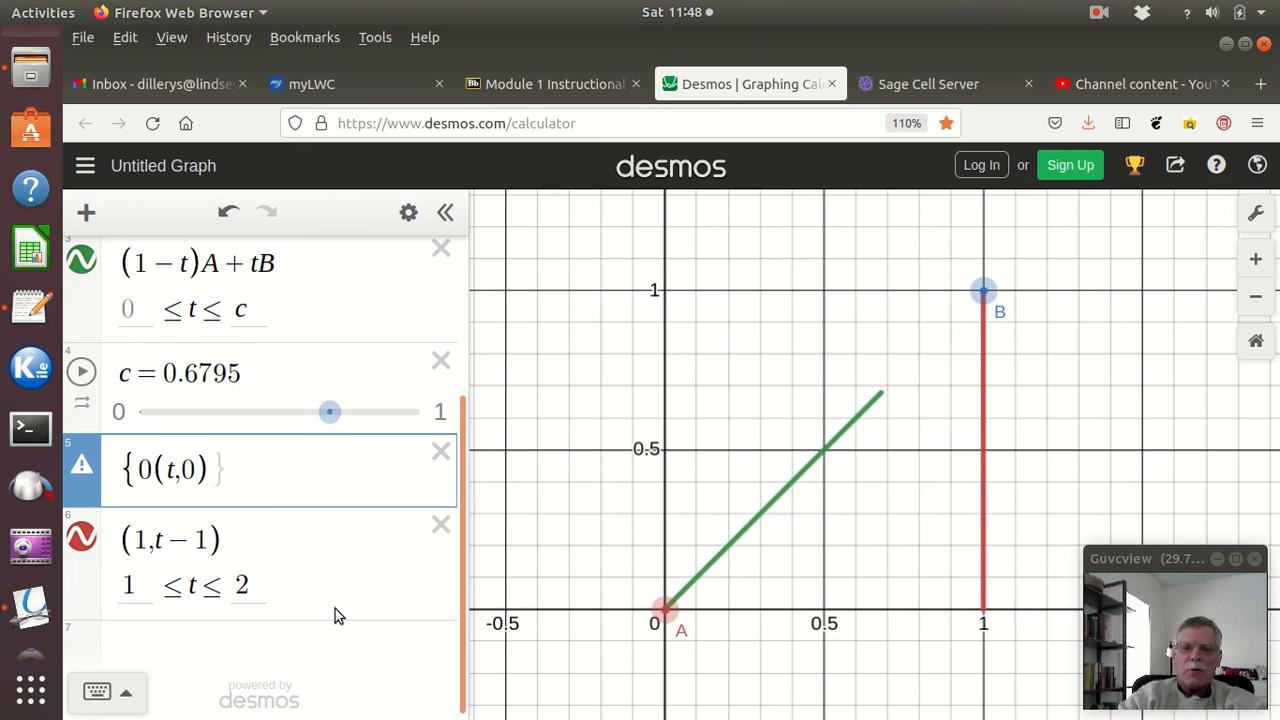
pyautogui.write('<')
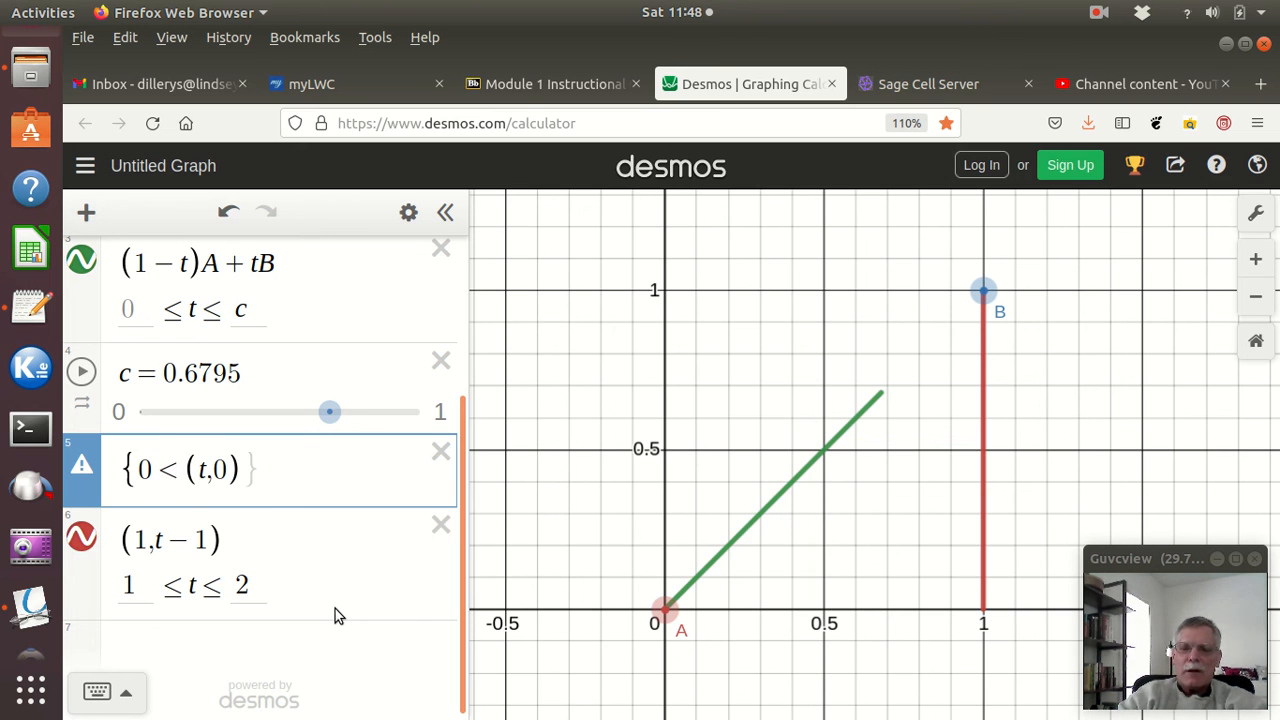
pyautogui.write('=')
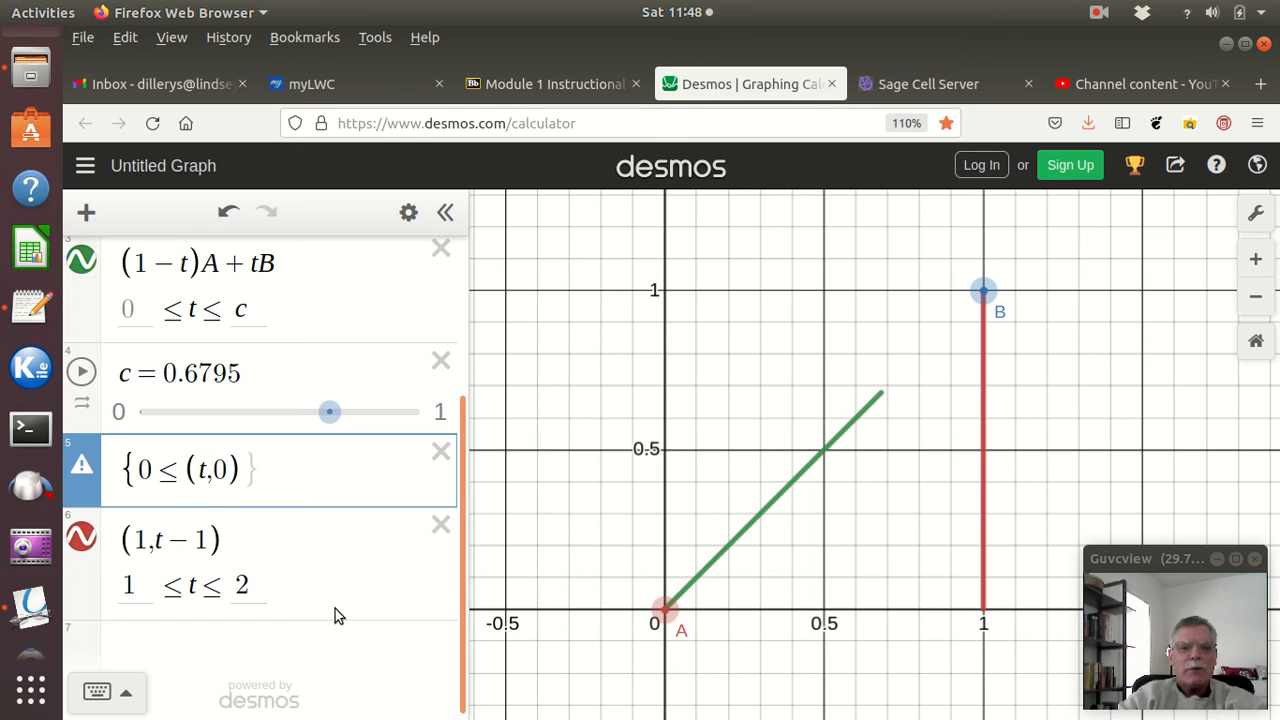
pyautogui.write('t')
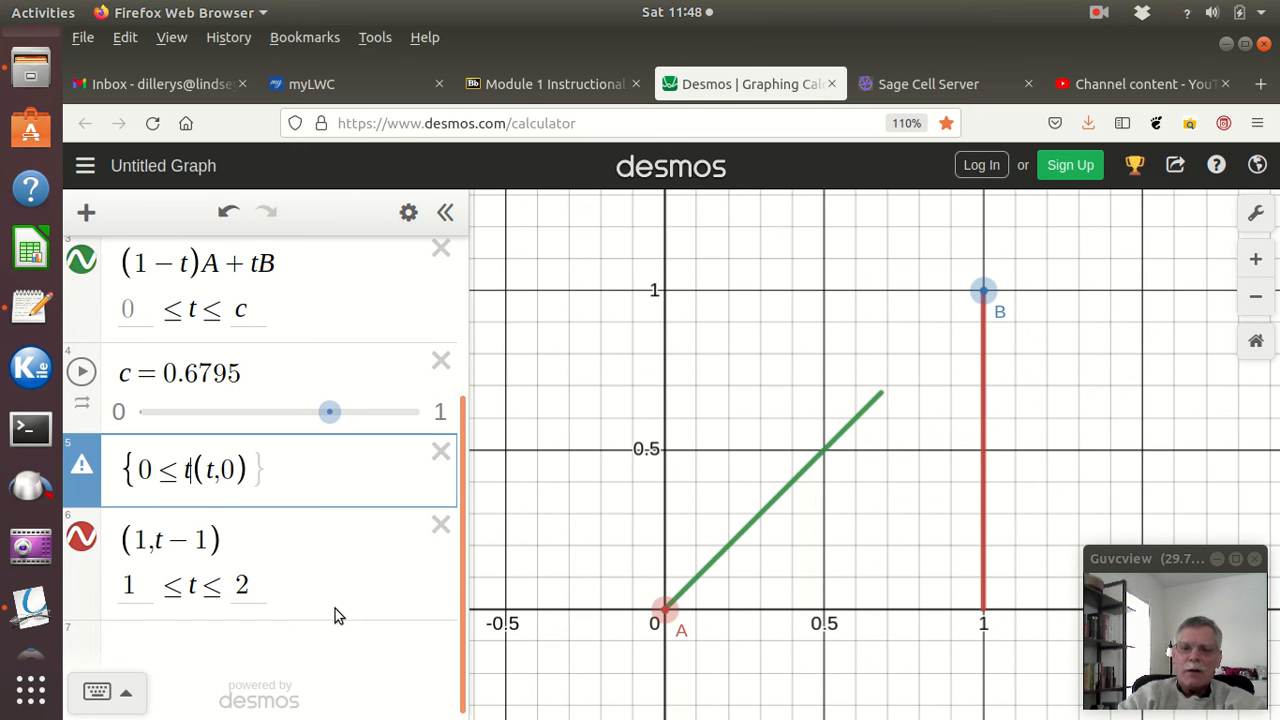
pyautogui.write('<=1')
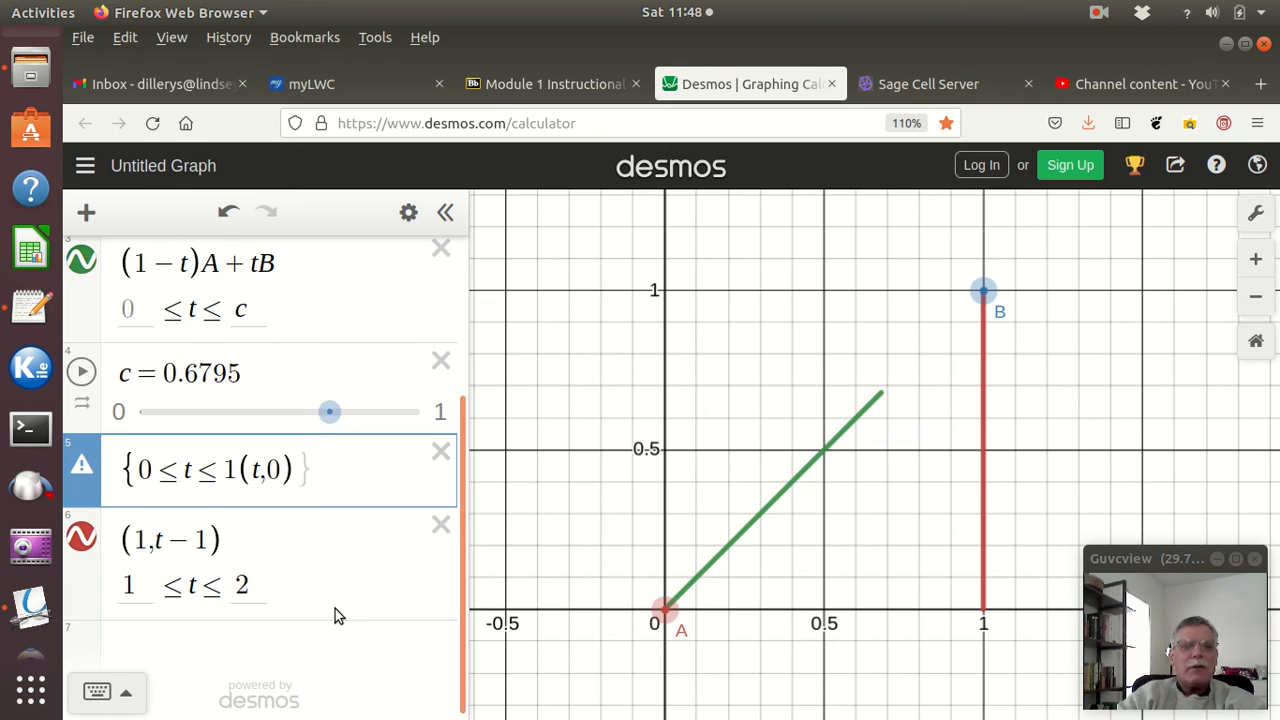
pyautogui.write(':')
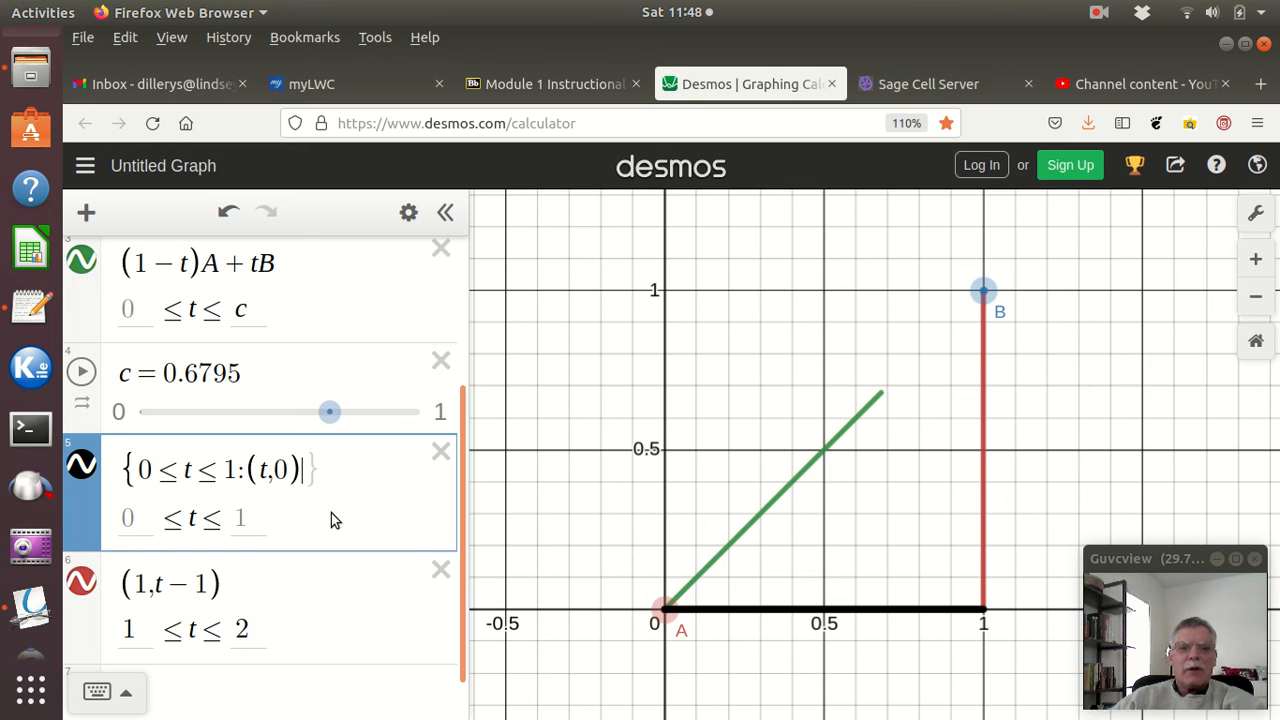
# Add the second piece 1 ≤ t ≤ 2:(1,t−1) to the piecewise expression and close its braces
pyautogui.write(',')
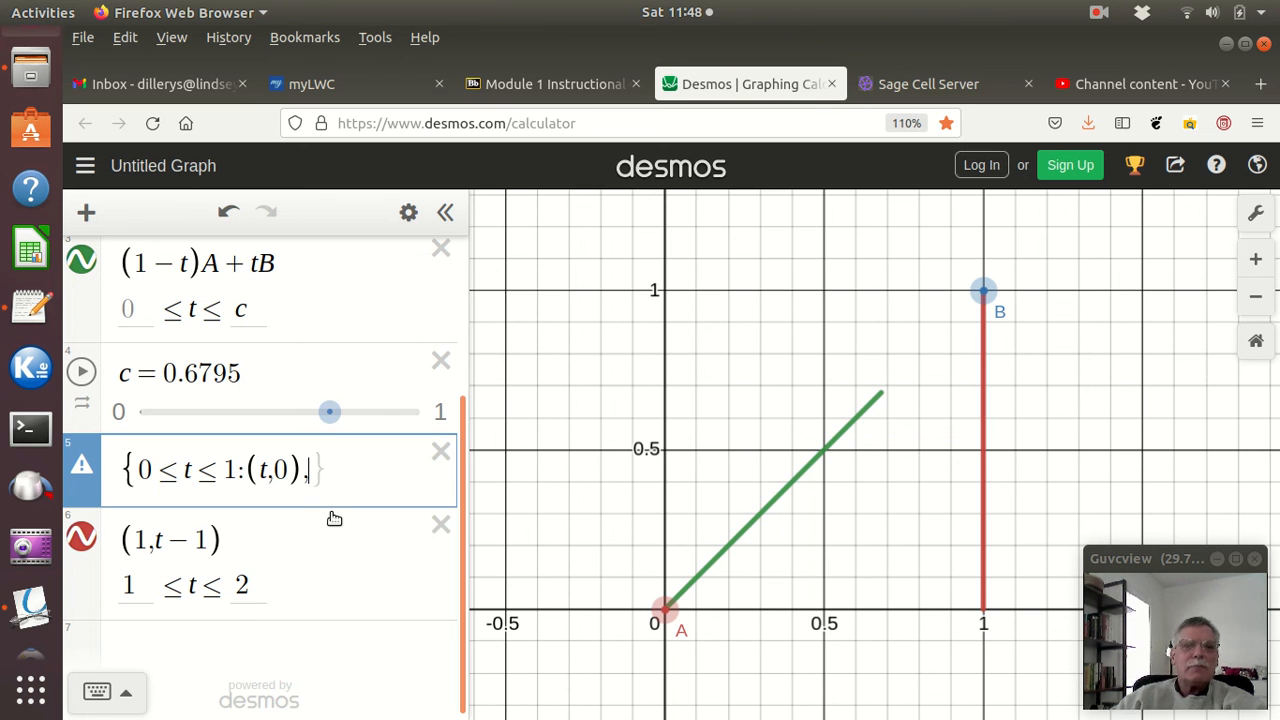
pyautogui.write('1<')
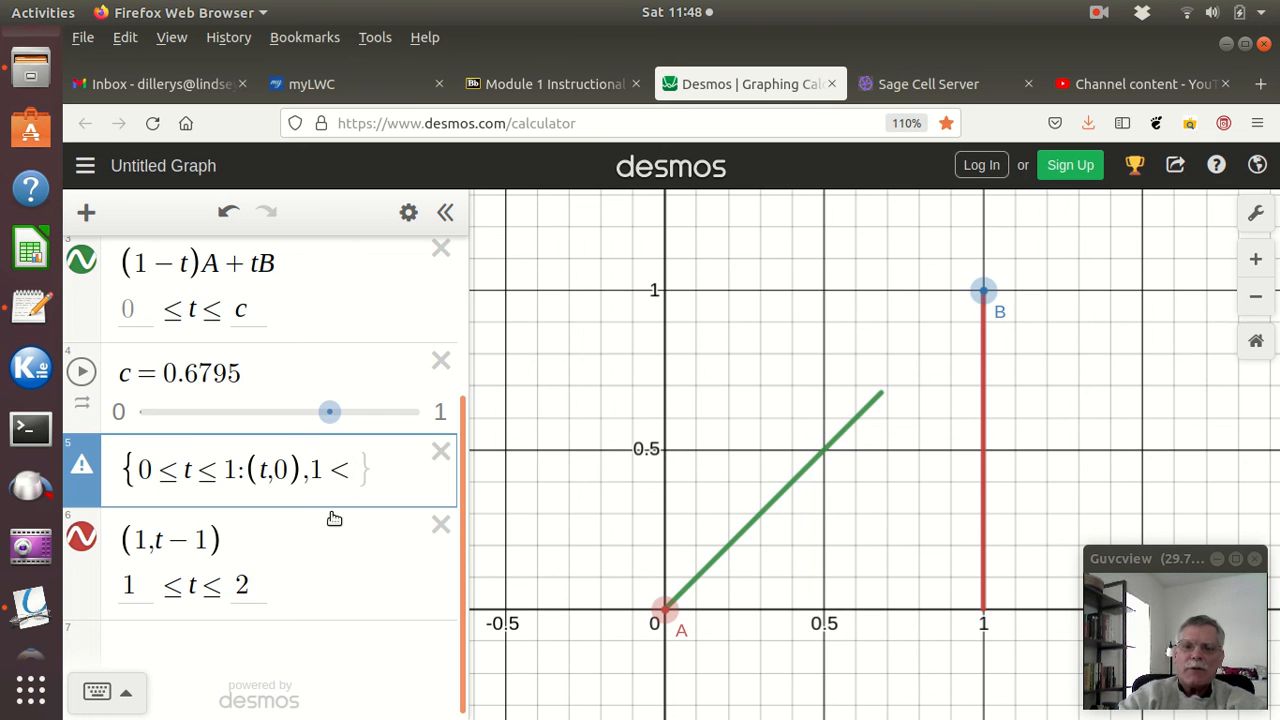
pyautogui.write('t')
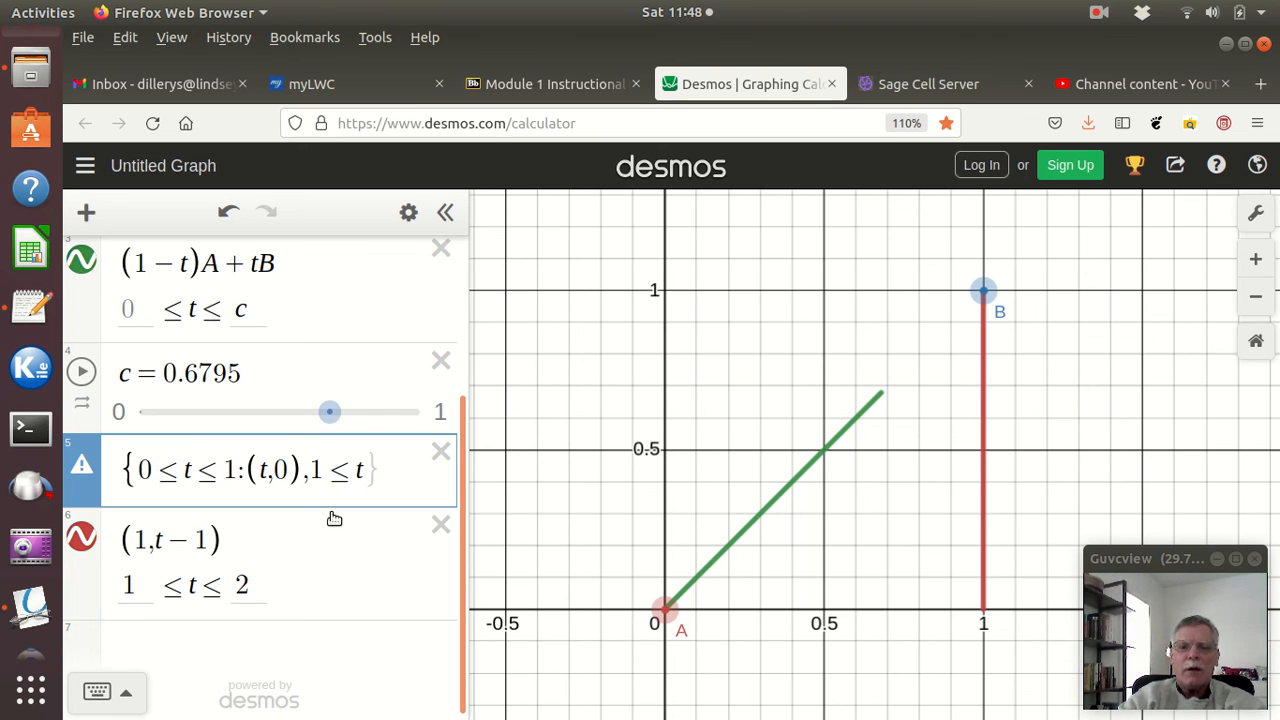
pyautogui.write('<')
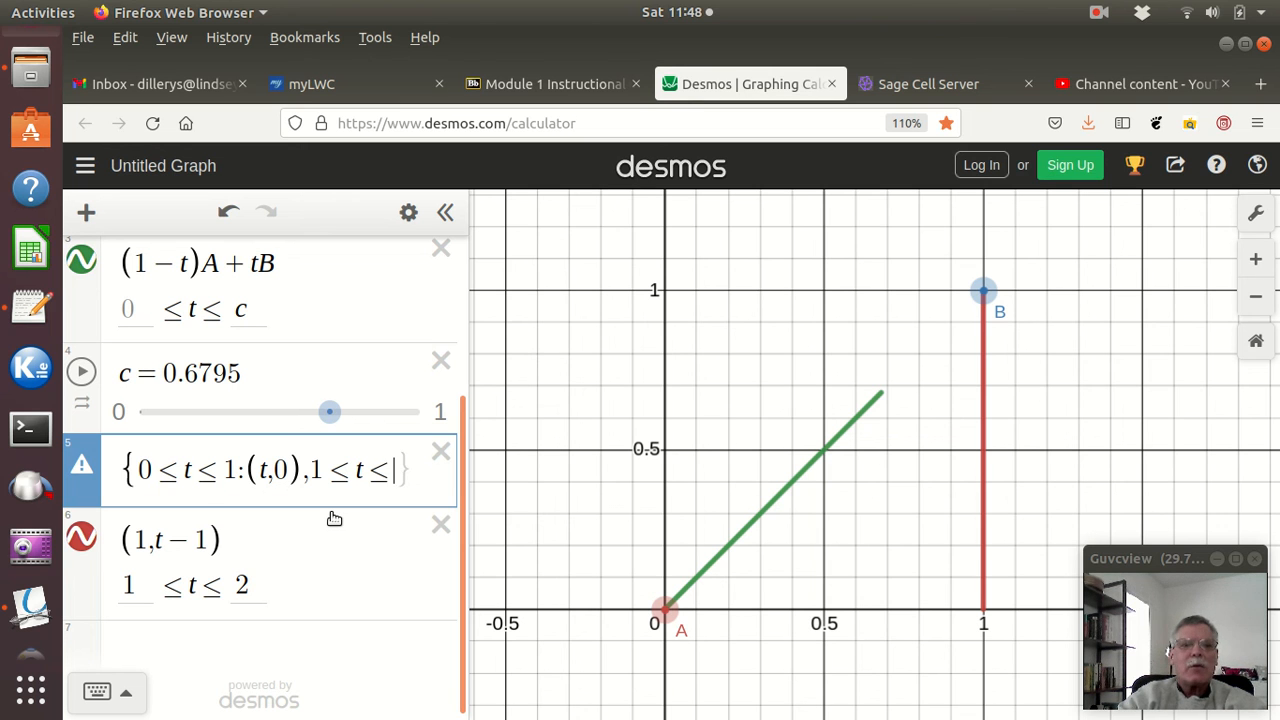
pyautogui.write('2')
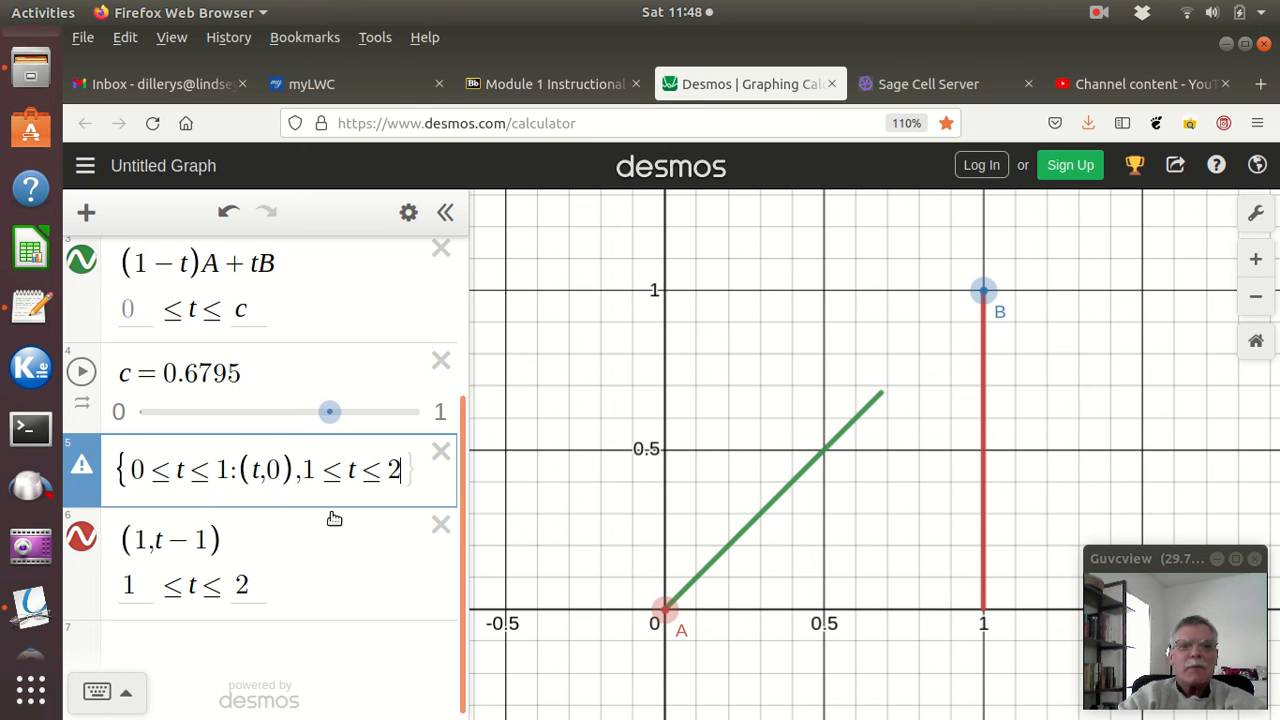
pyautogui.write(':')
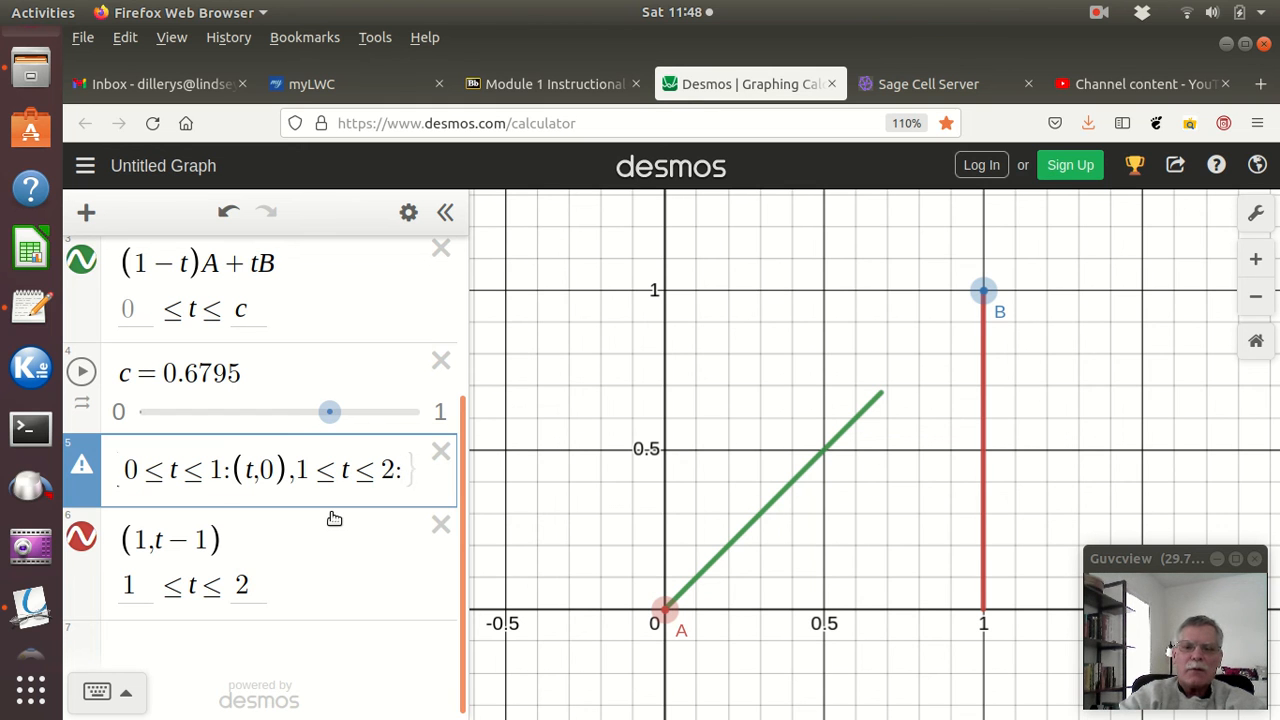
pyautogui.write('(')
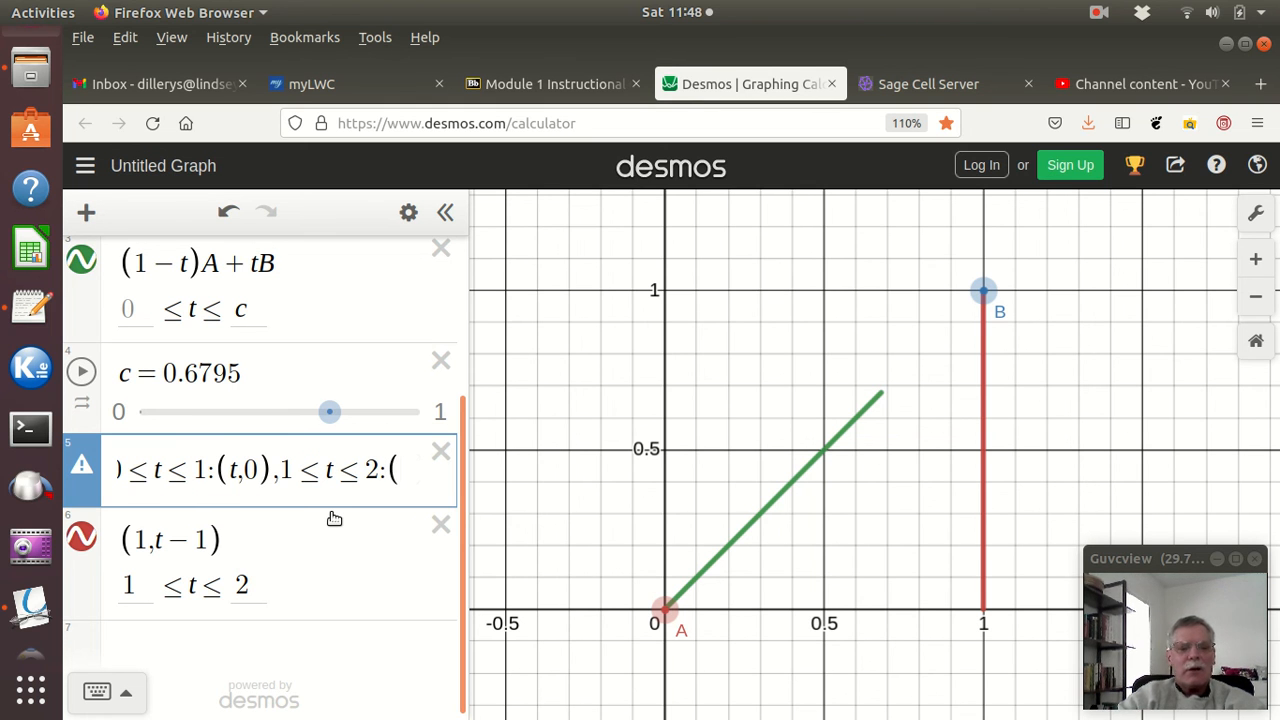
pyautogui.write('1,')
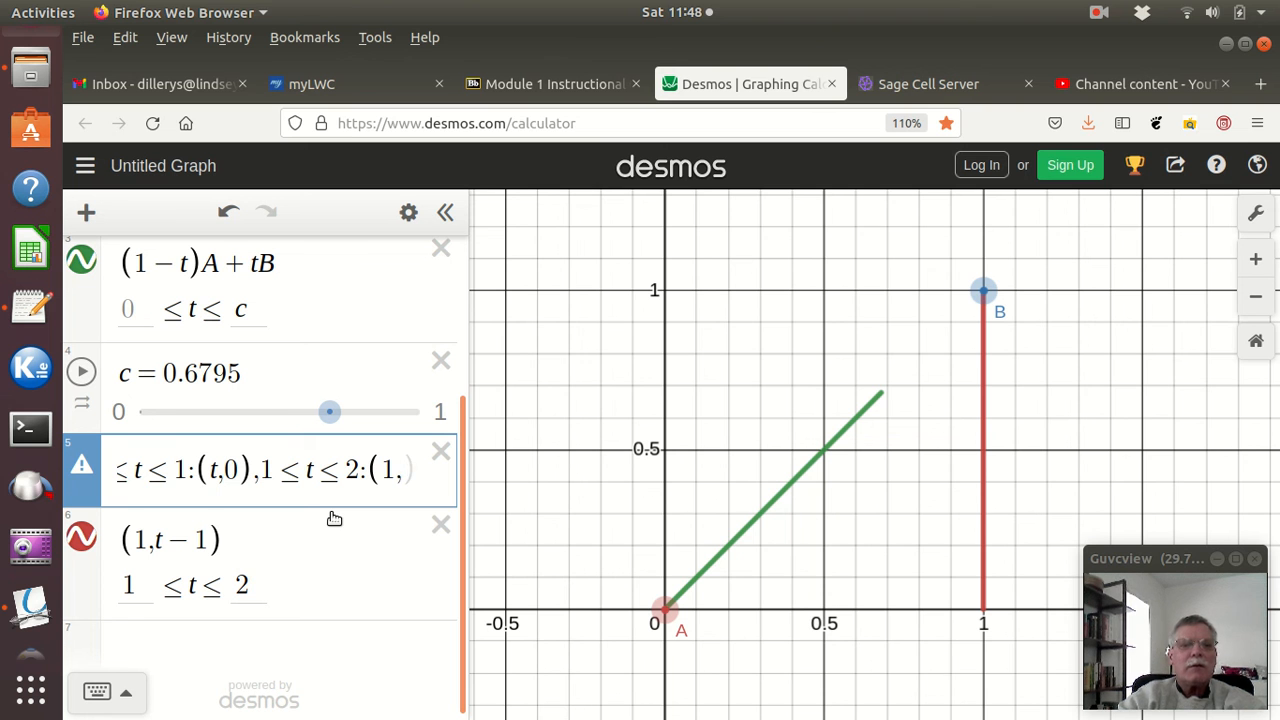
pyautogui.write('t-1')
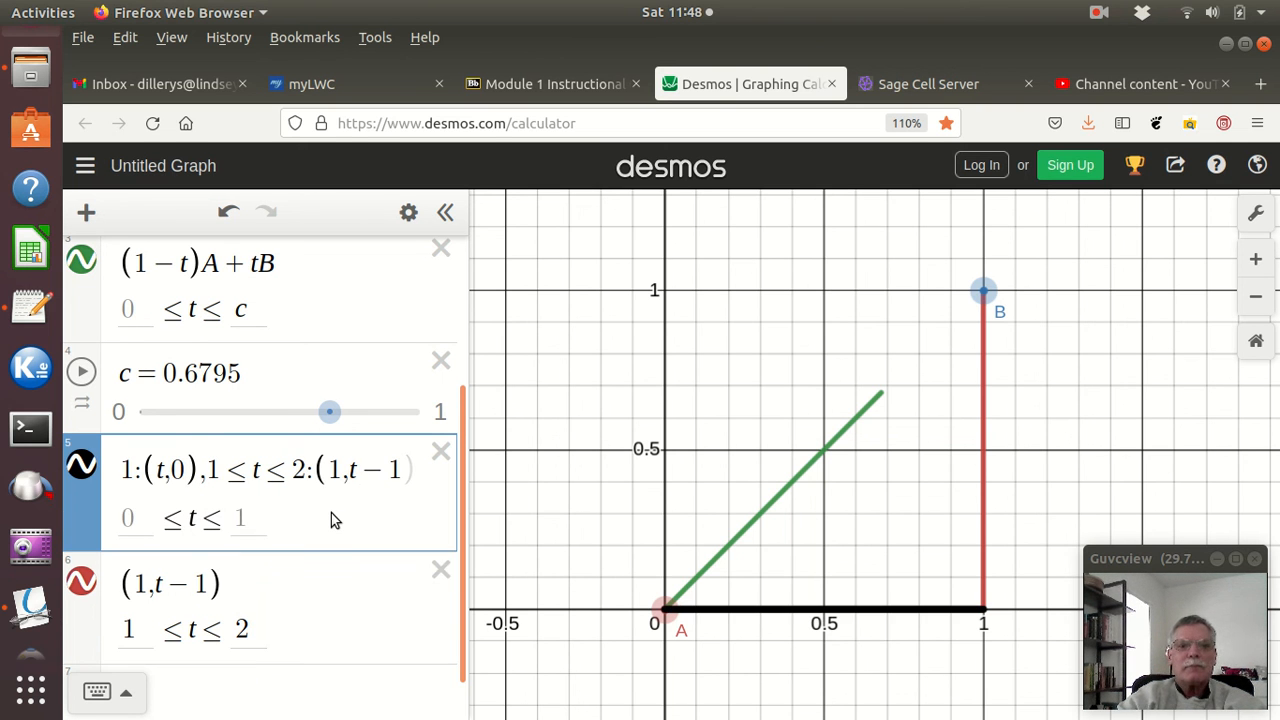
pyautogui.write(')')
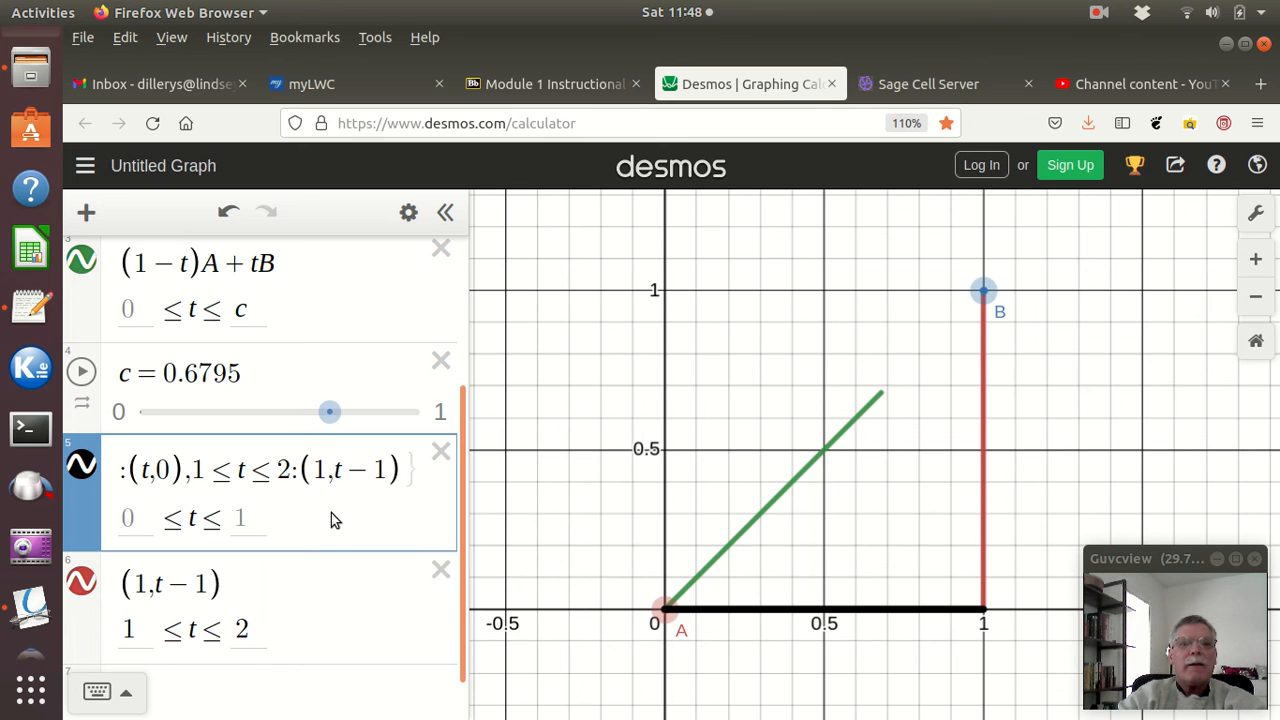
pyautogui.write('}')
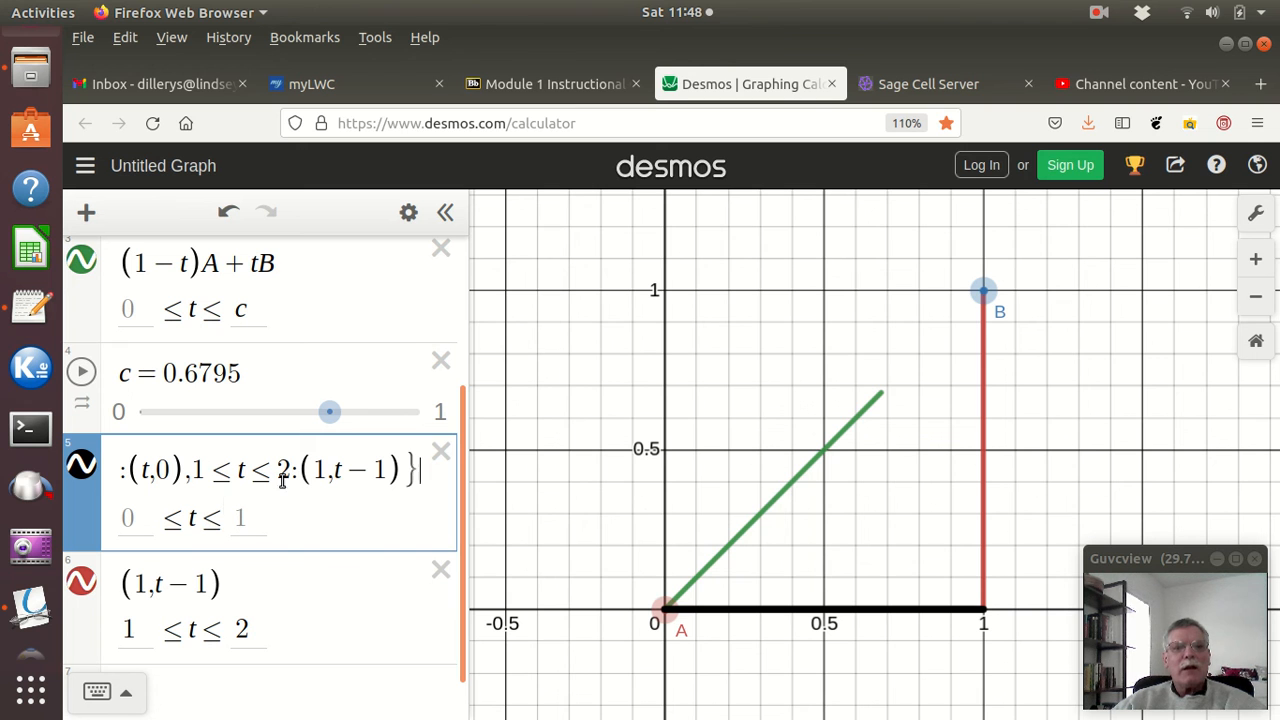
# Set the piecewise curve's upper t limit to 2 and hide the third and sixth expressions on the graph
pyautogui.click(236, 520)
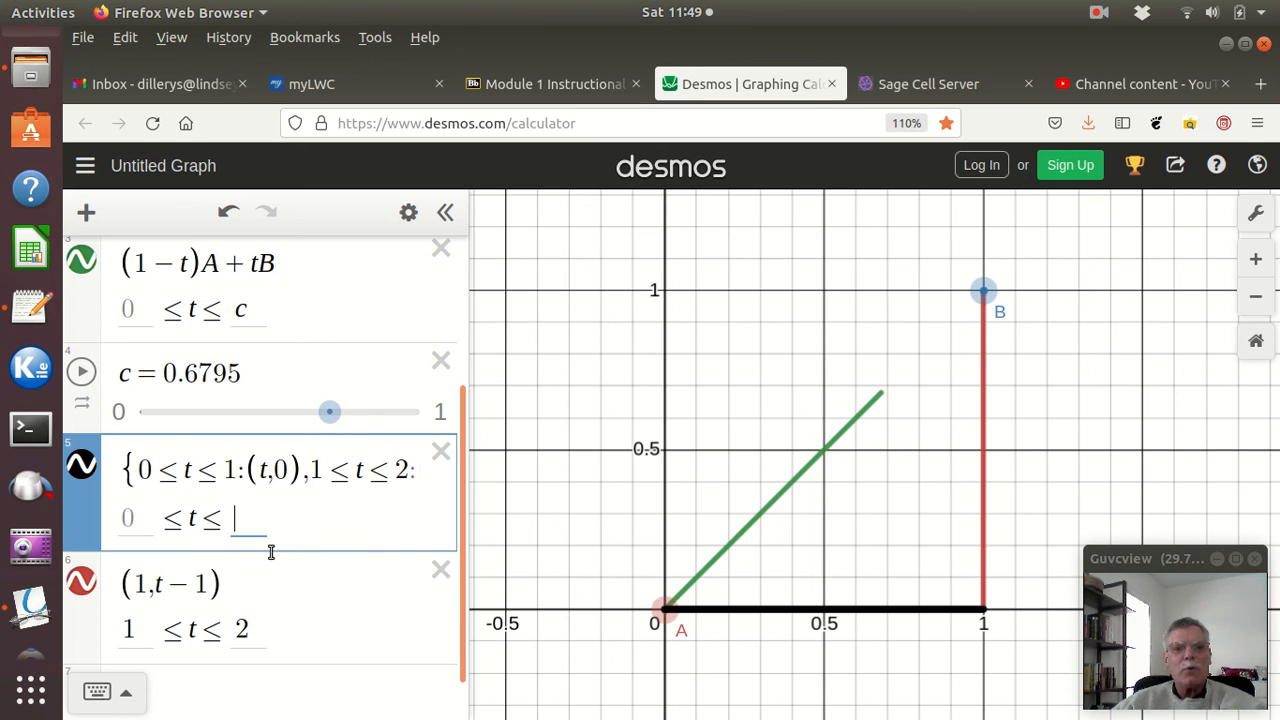
pyautogui.write('2')
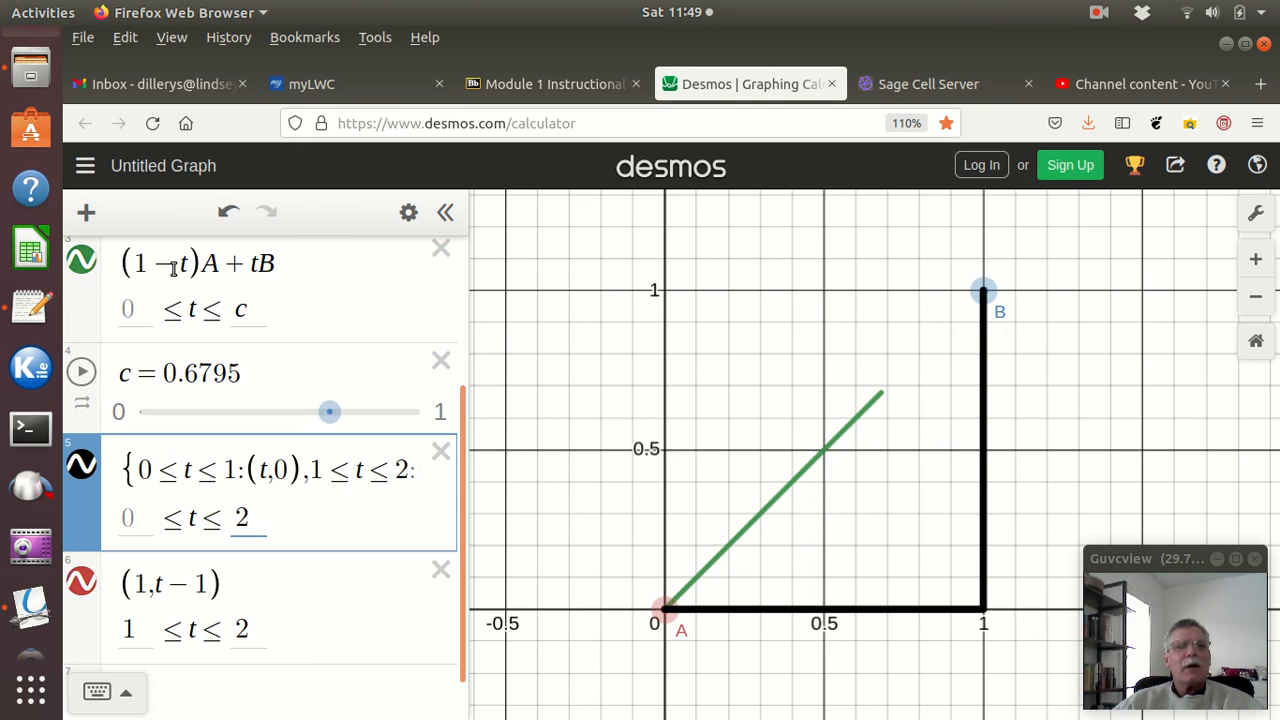
pyautogui.click(82, 262)
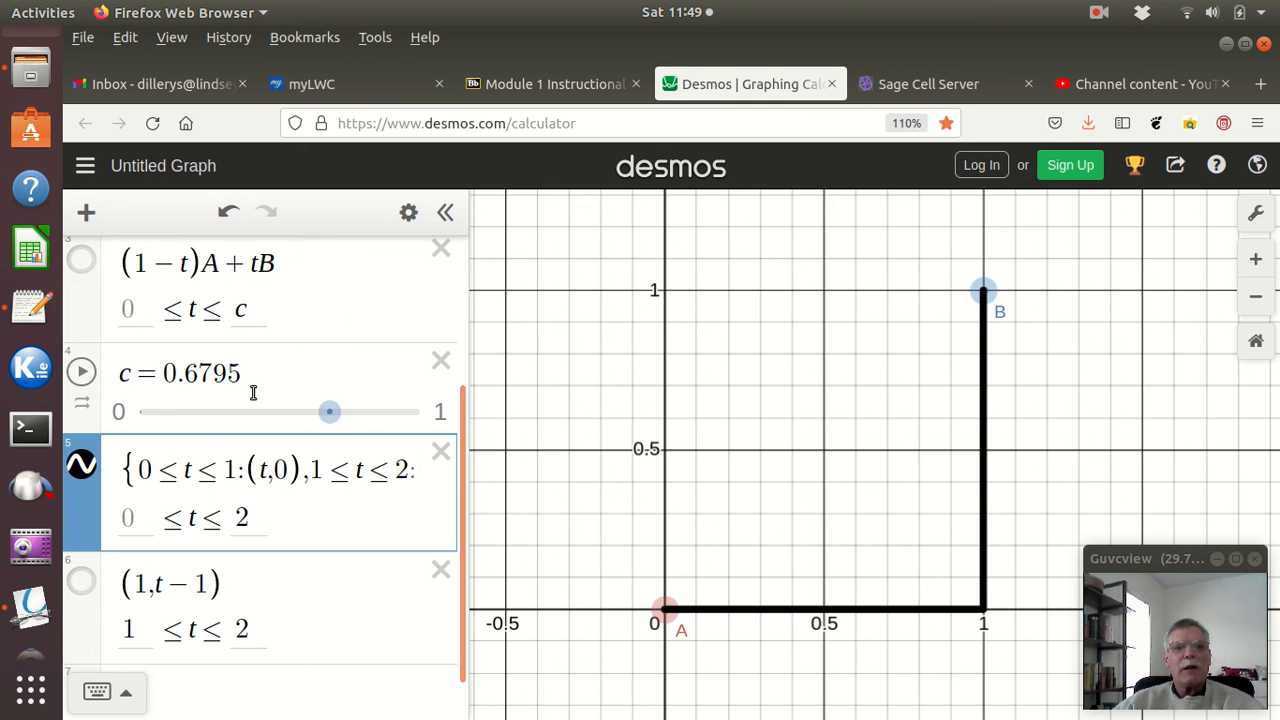
# Set slider c's maximum to 2 and use c as the piecewise curve's upper t limit
pyautogui.click(439, 414)
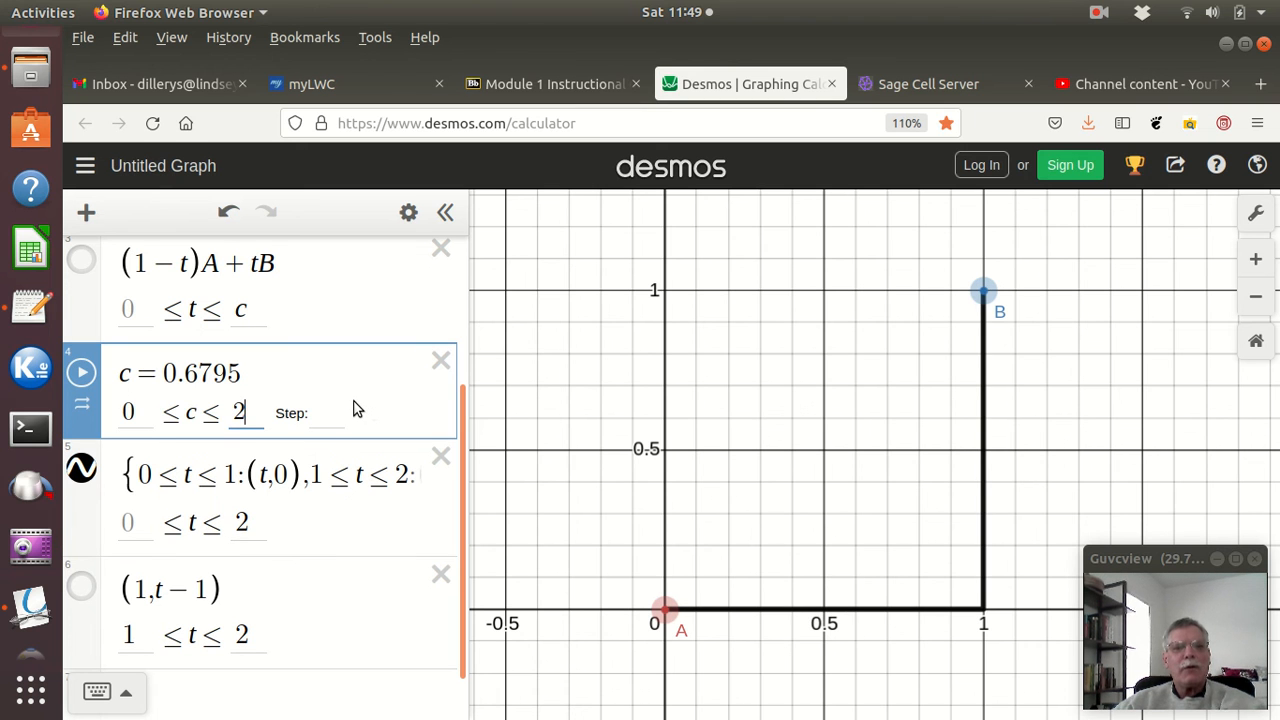
pyautogui.click(255, 521)
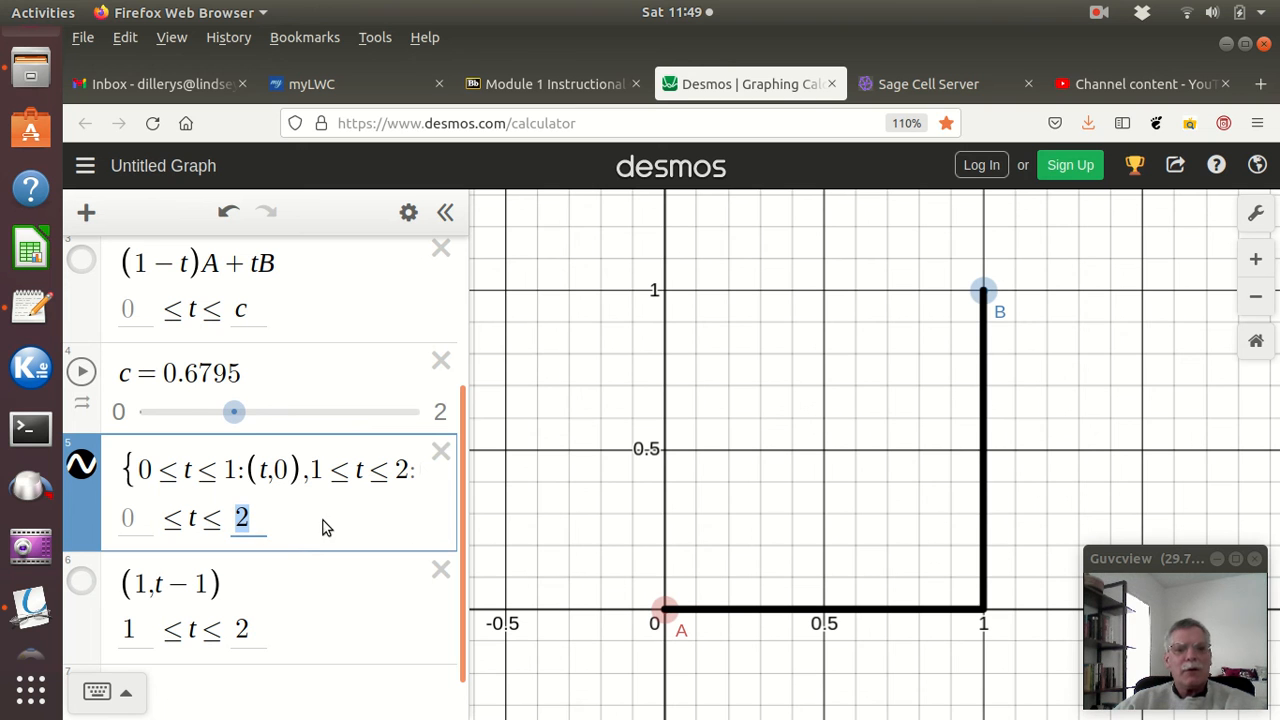
pyautogui.write('c')
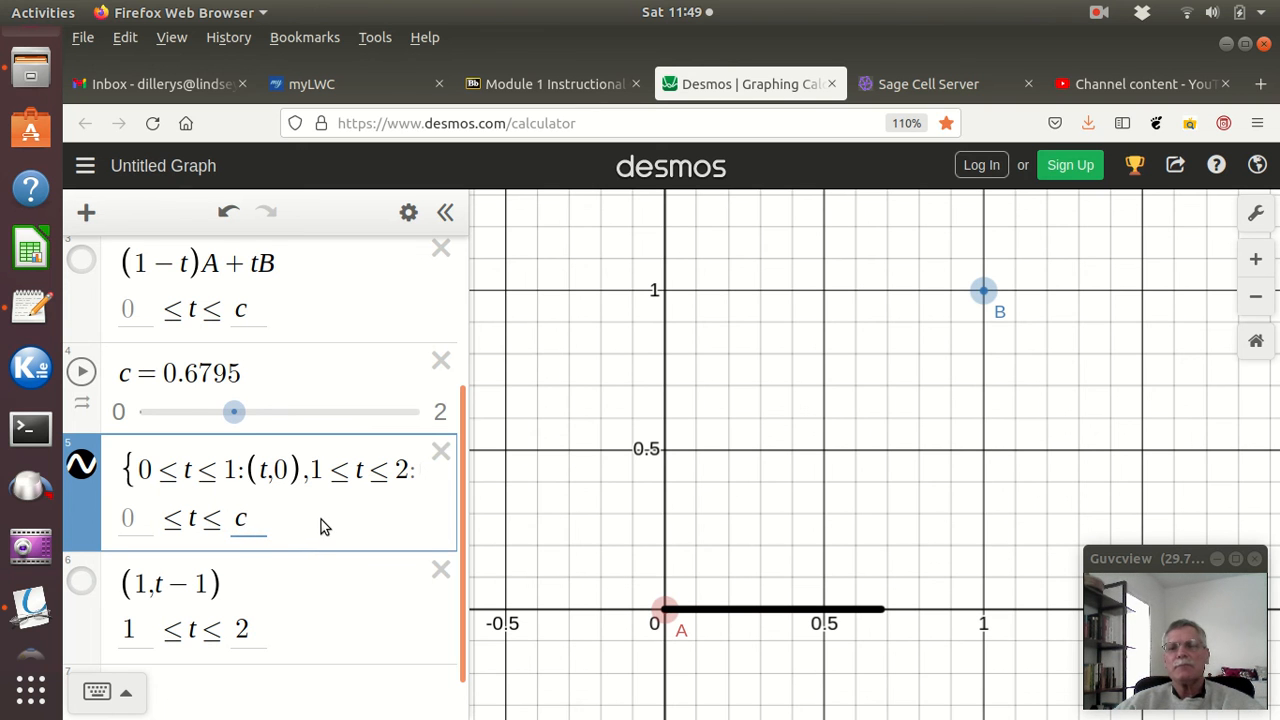
# Animate slider c to trace the piecewise path from A to B
pyautogui.click(87, 409)
pyautogui.click(87, 409)
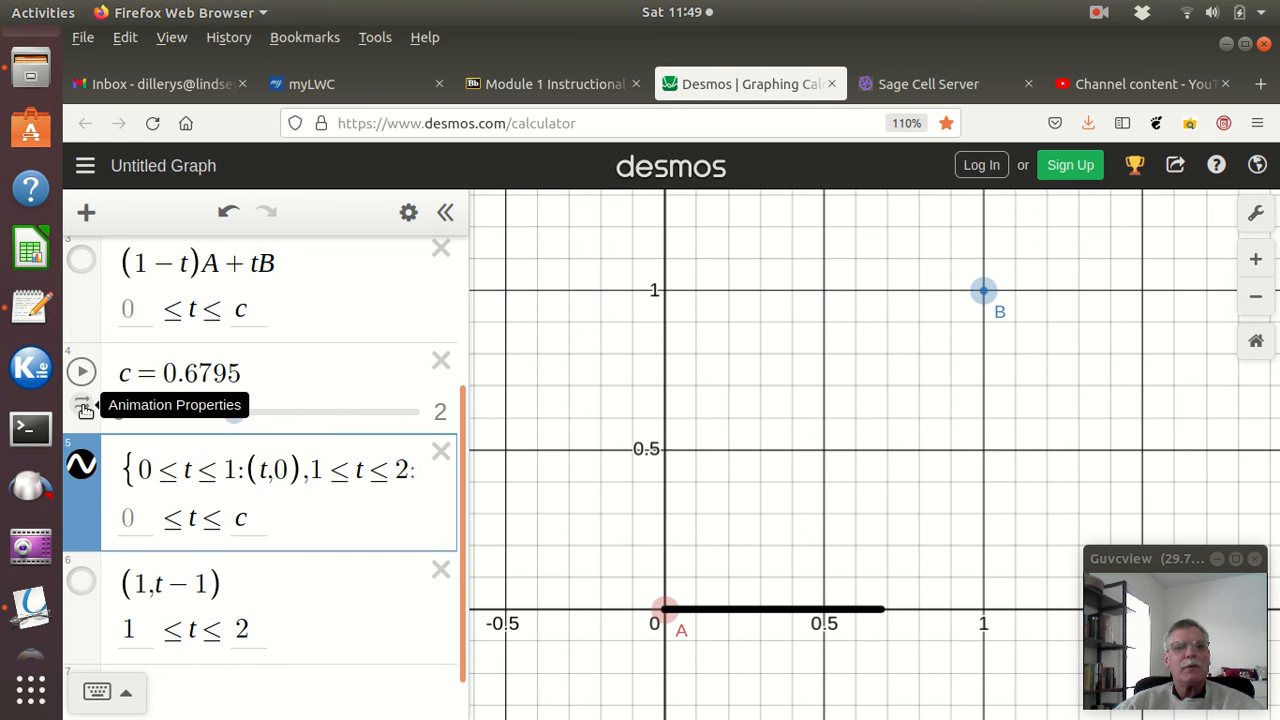
pyautogui.click(82, 372)
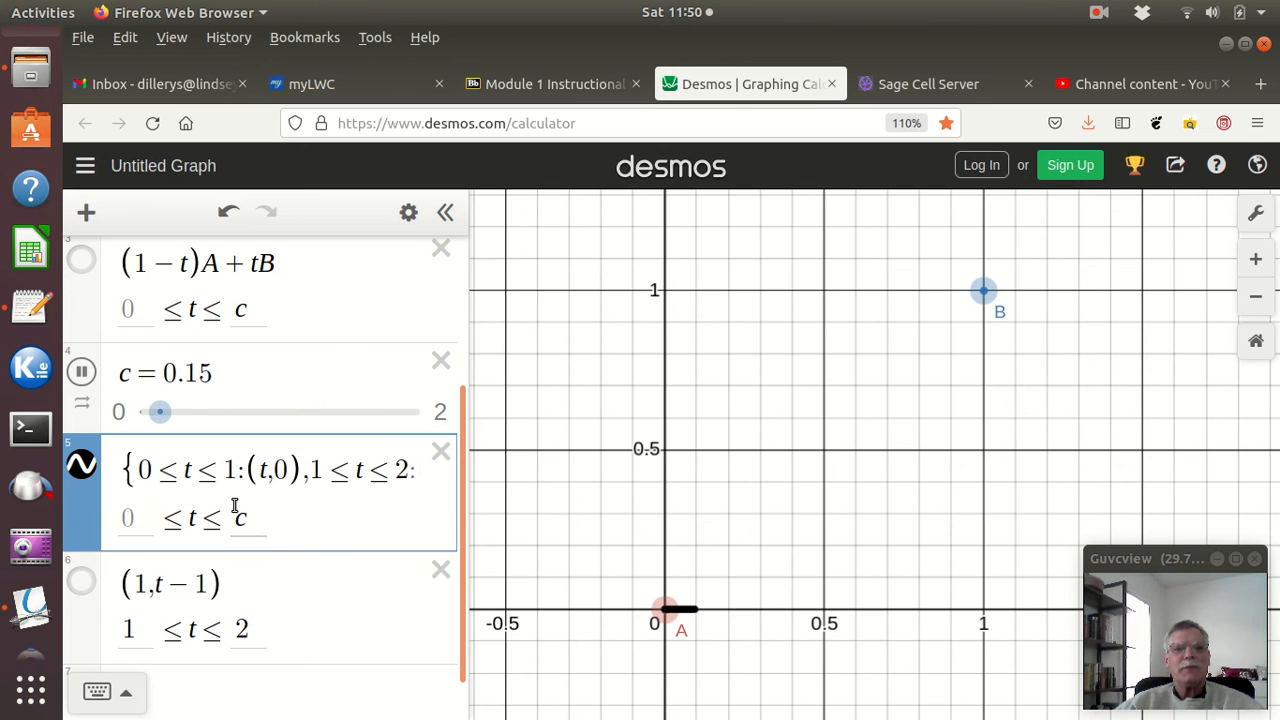
# Widen the expression list until the whole piecewise formula in the fifth expression fits
pyautogui.scroll(3, 238, 350)
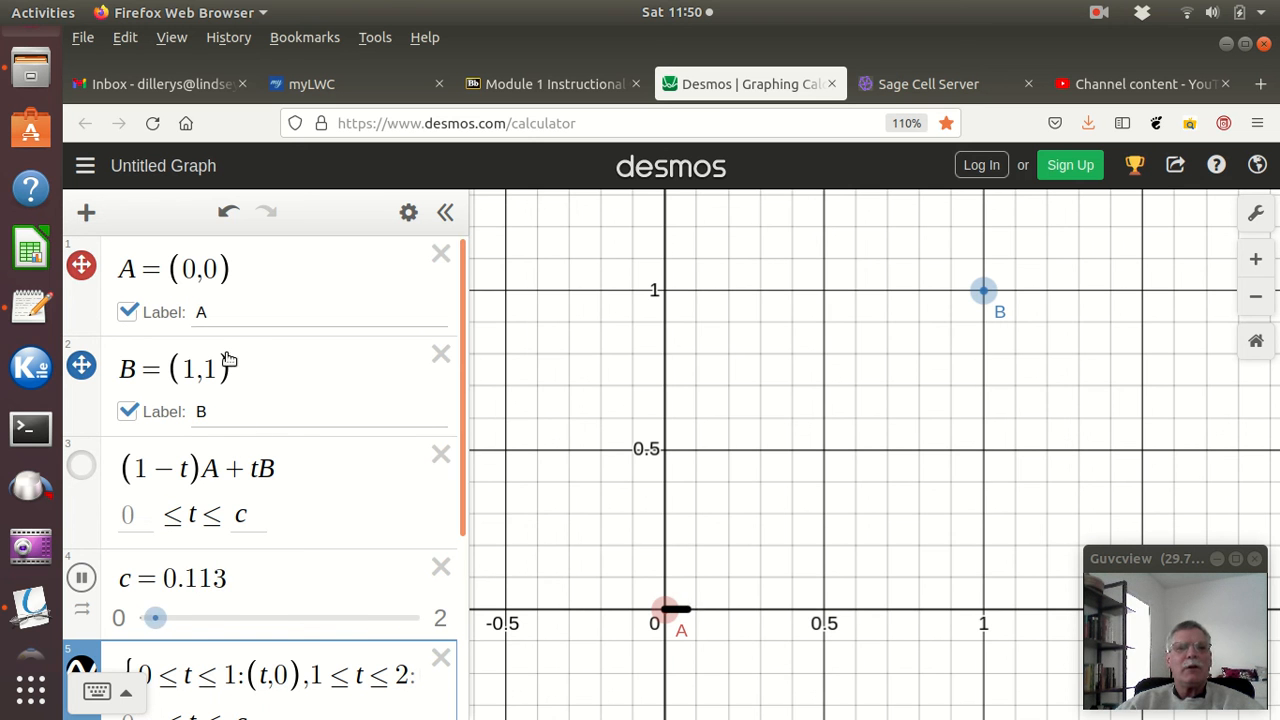
pyautogui.scroll(-3, 220, 403)
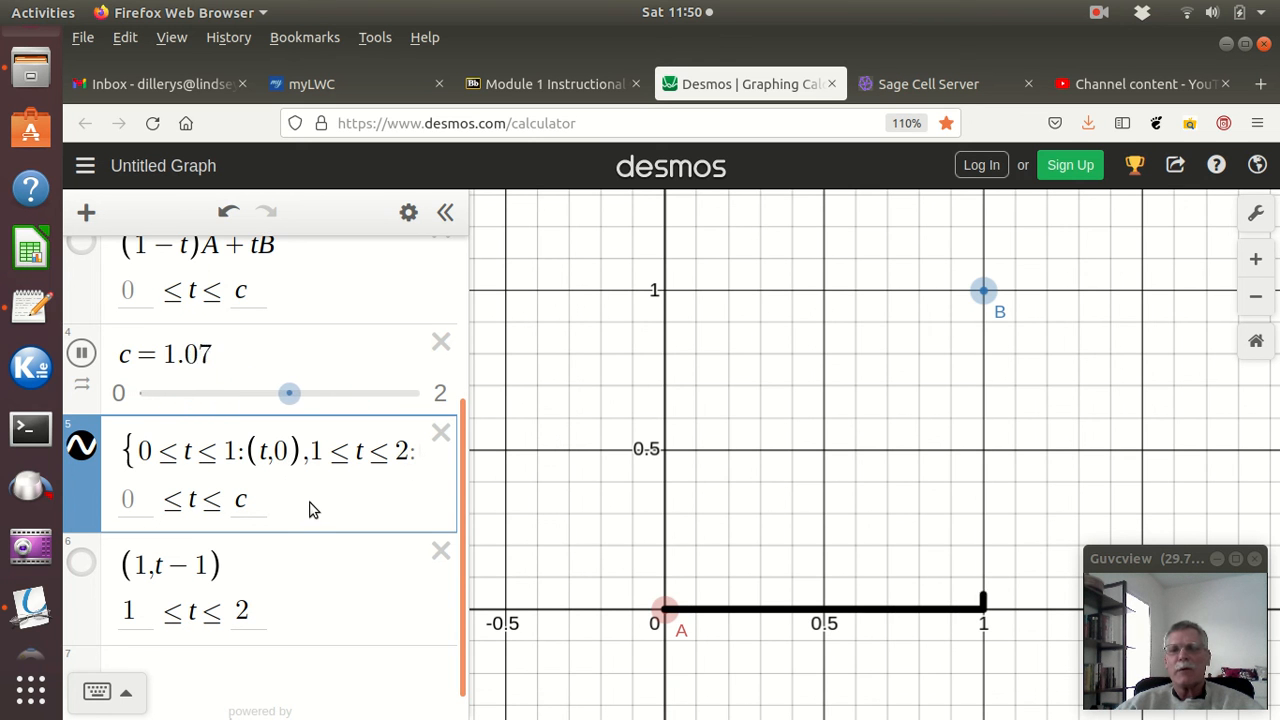
pyautogui.moveTo(464, 499); pyautogui.dragTo(586, 503)
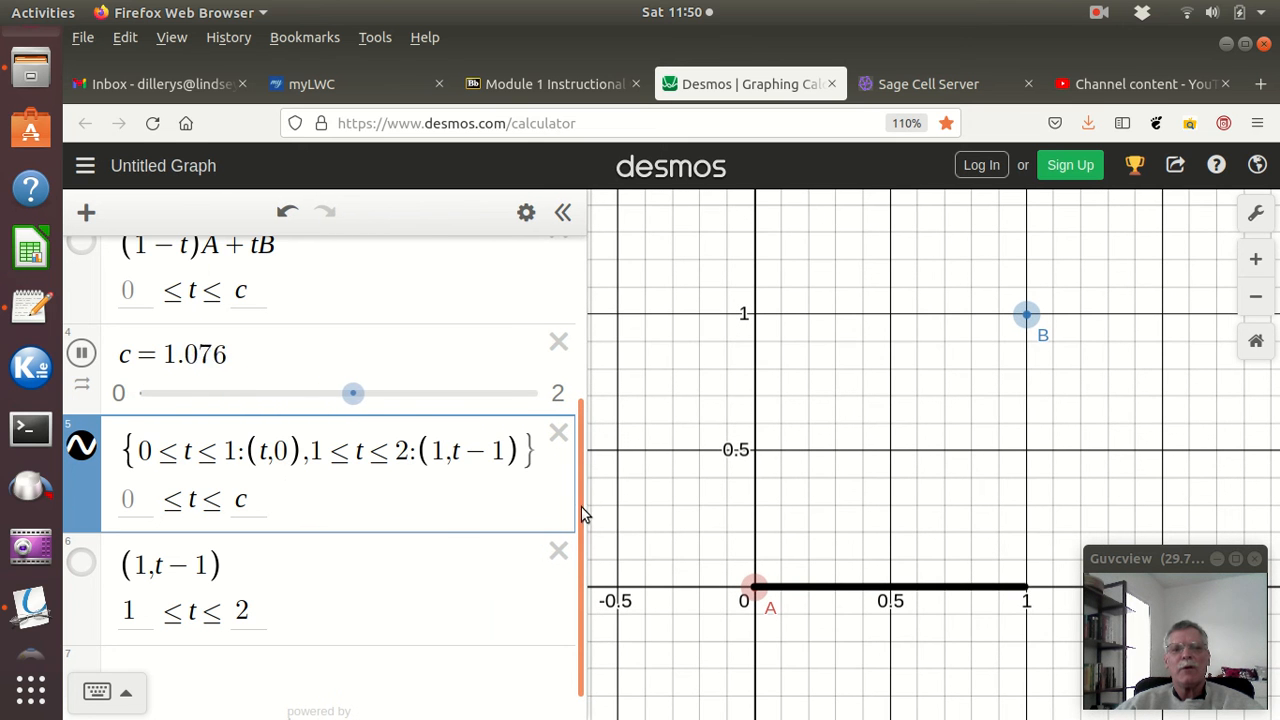